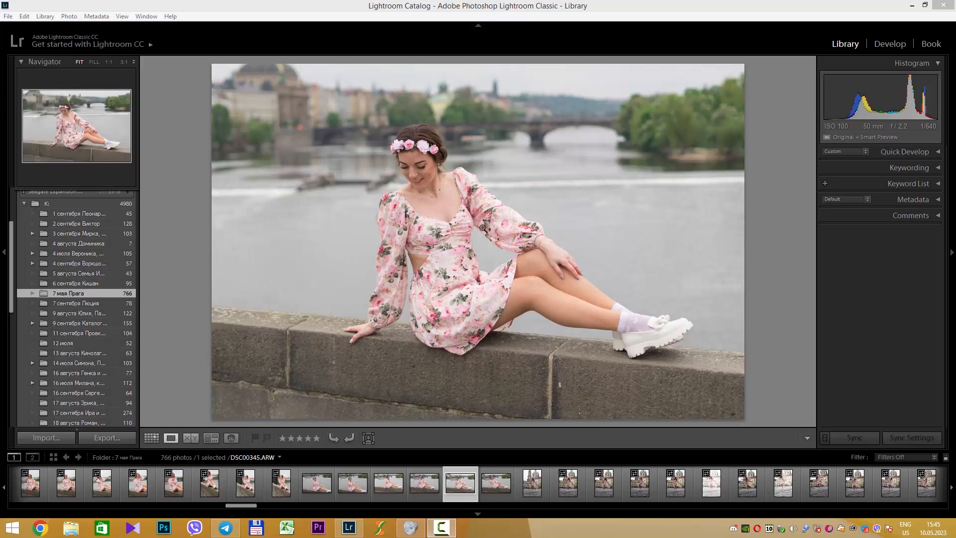
Open the selected photo for developing and warm its white balance to a temperature of 6773.
left_click(889, 45)
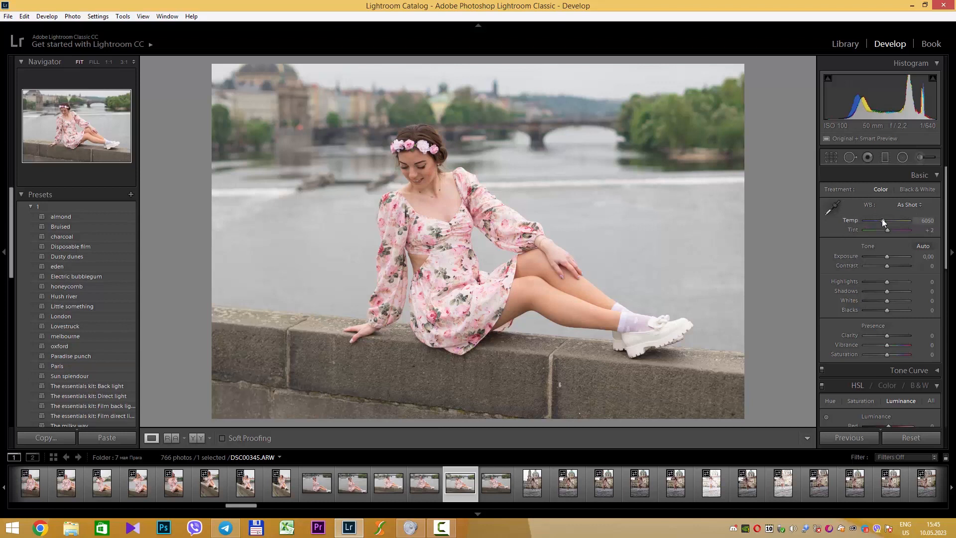
left_click_drag(884, 220, 886, 221)
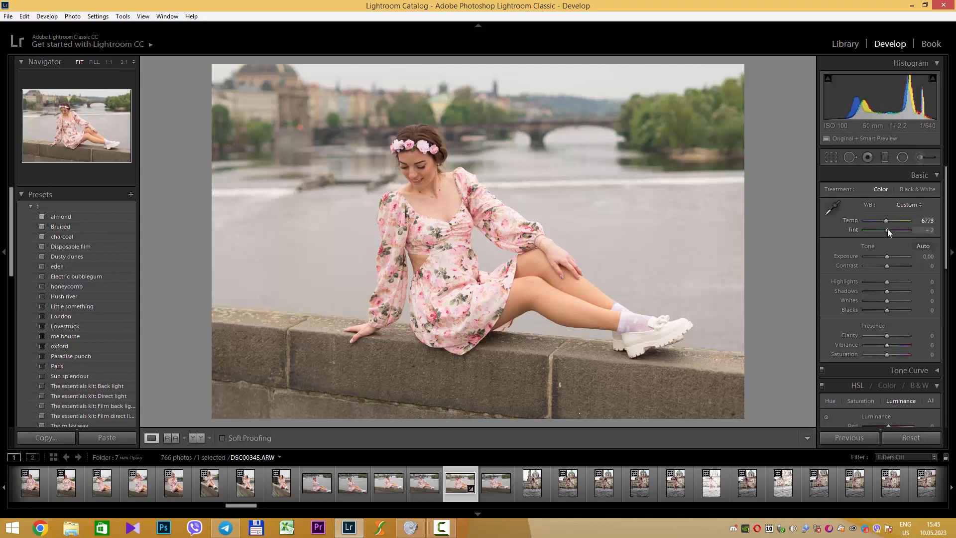
left_click_drag(888, 229, 888, 229)
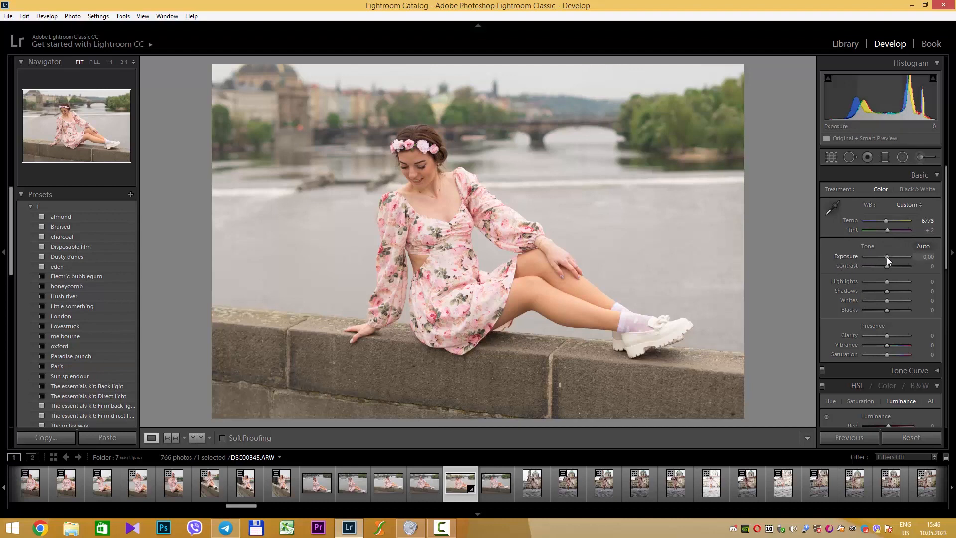
Set the photo's exposure to +0.34 and its contrast to +39.
left_click_drag(886, 256, 888, 255)
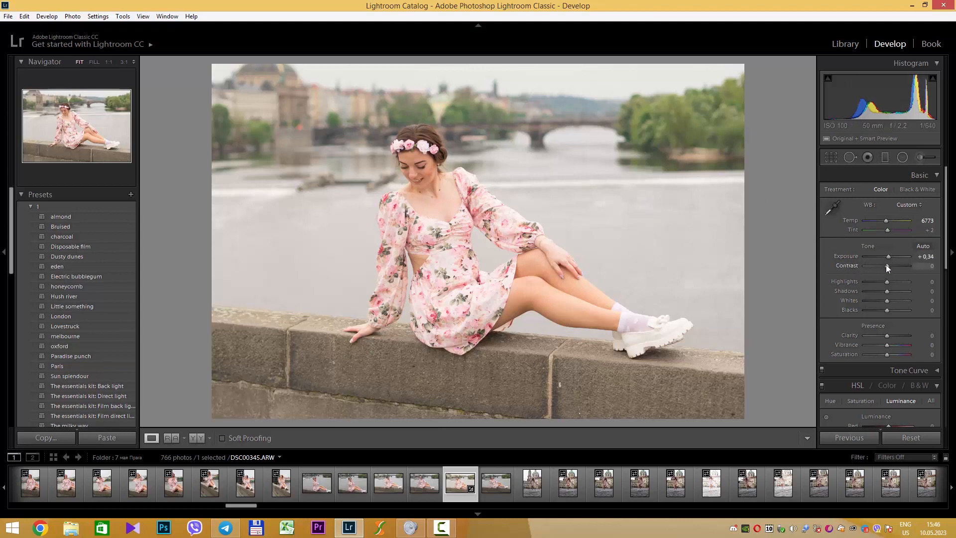
left_click_drag(886, 264, 894, 268)
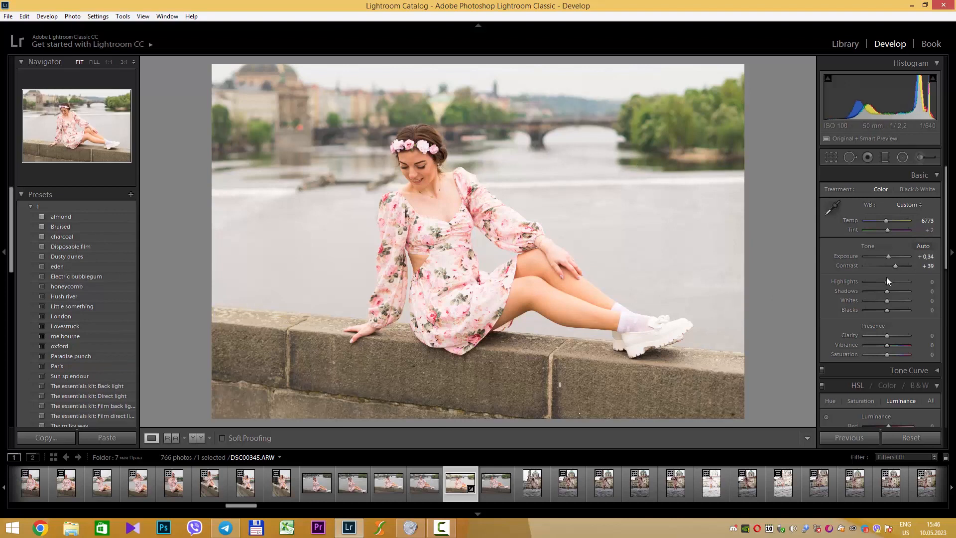
Set the photo's clarity to +9.
scroll(886, 277, "down", 2)
scroll(881, 269, "up", 1)
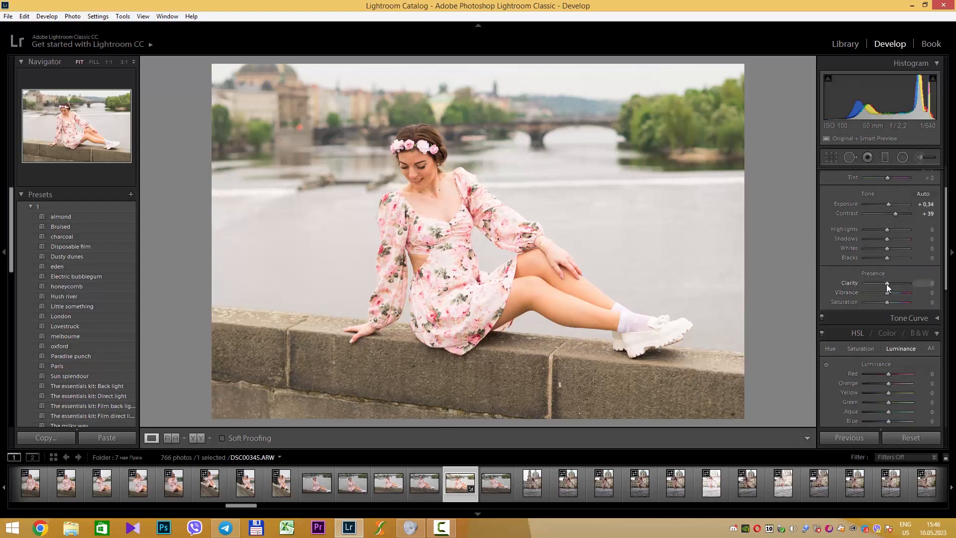
left_click_drag(887, 285, 891, 289)
left_click_drag(896, 291, 890, 288)
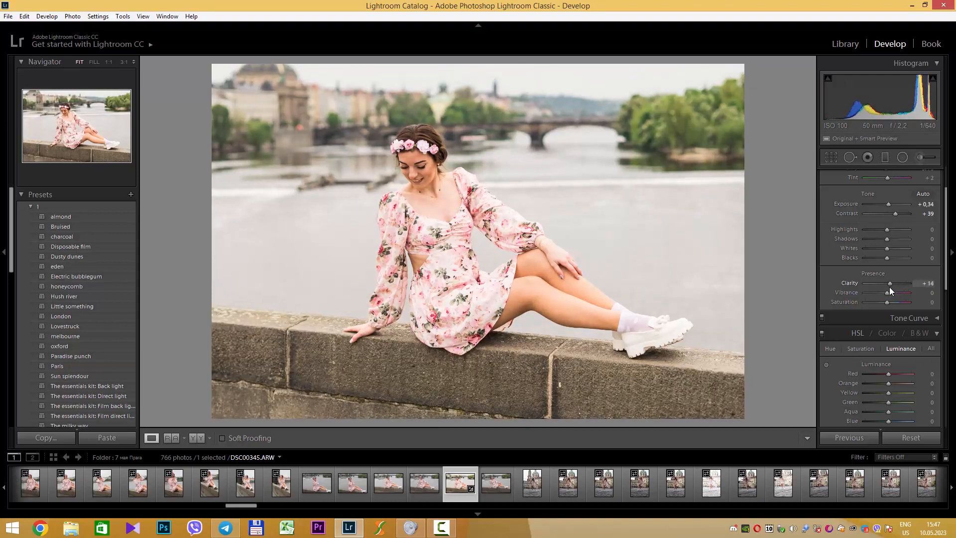
left_click_drag(889, 287, 888, 286)
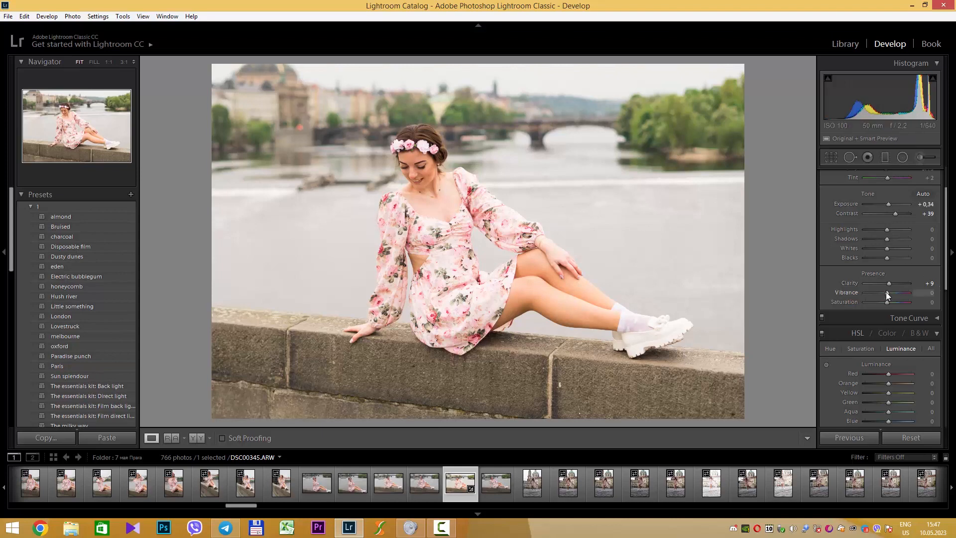
Try out vibrance and saturation changes, settling on vibrance +41 and saturation 0.
mouse_move(886, 292)
left_mouse_down()
mouse_move(909, 293)
mouse_move(898, 294)
left_mouse_up()
left_click_drag(896, 293, 891, 293)
left_click_drag(888, 293, 894, 302)
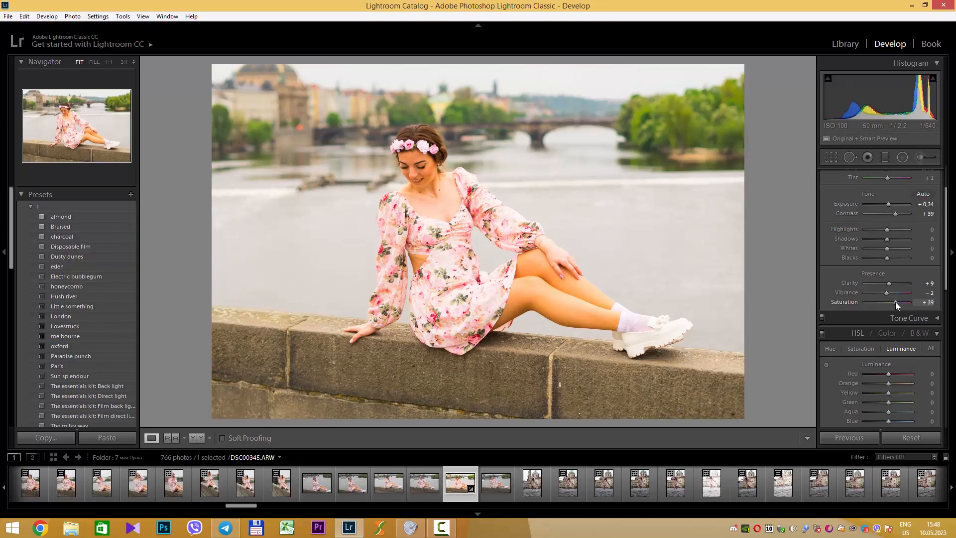
left_click_drag(895, 303, 888, 303)
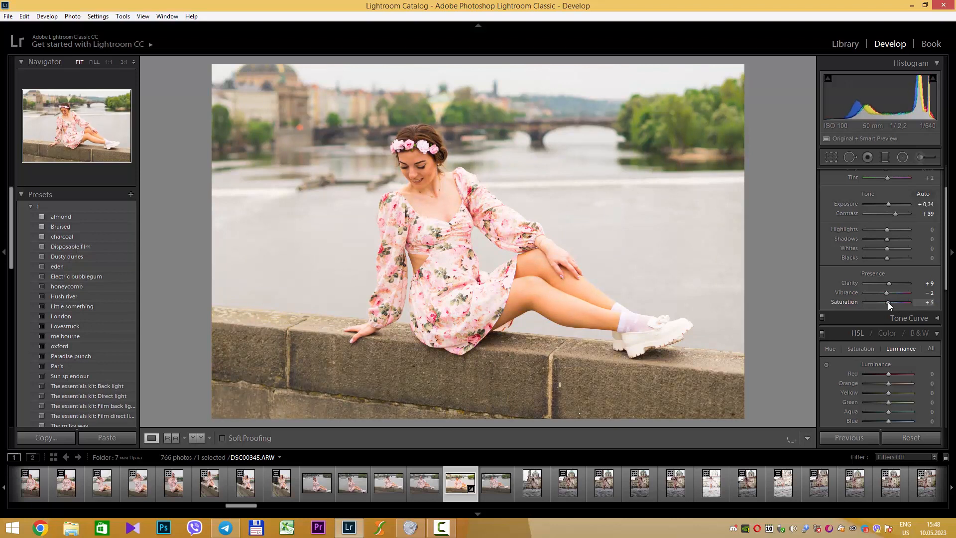
left_click(924, 302)
left_click_drag(887, 293, 897, 295)
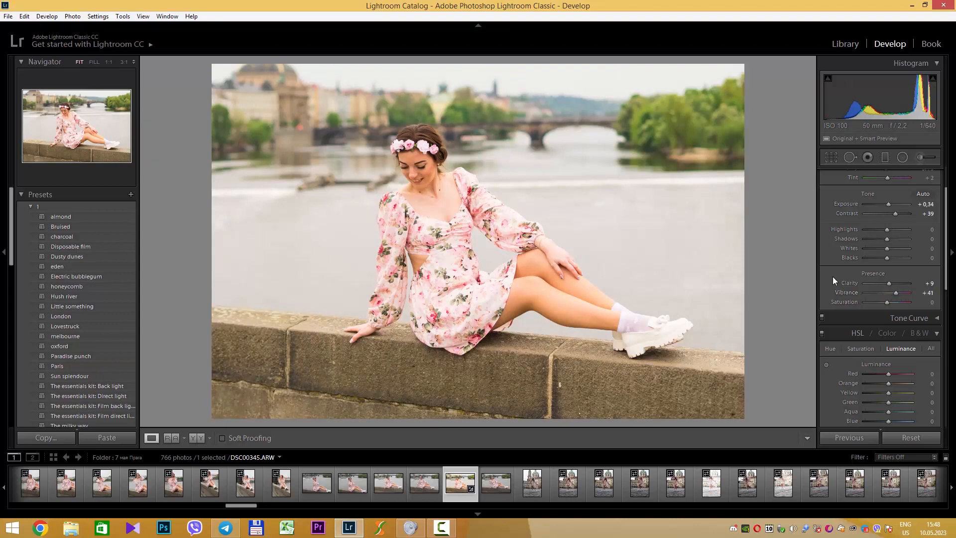
Try a flatter tone curve with Lights at -30 and Darks at +27.
left_click(935, 319)
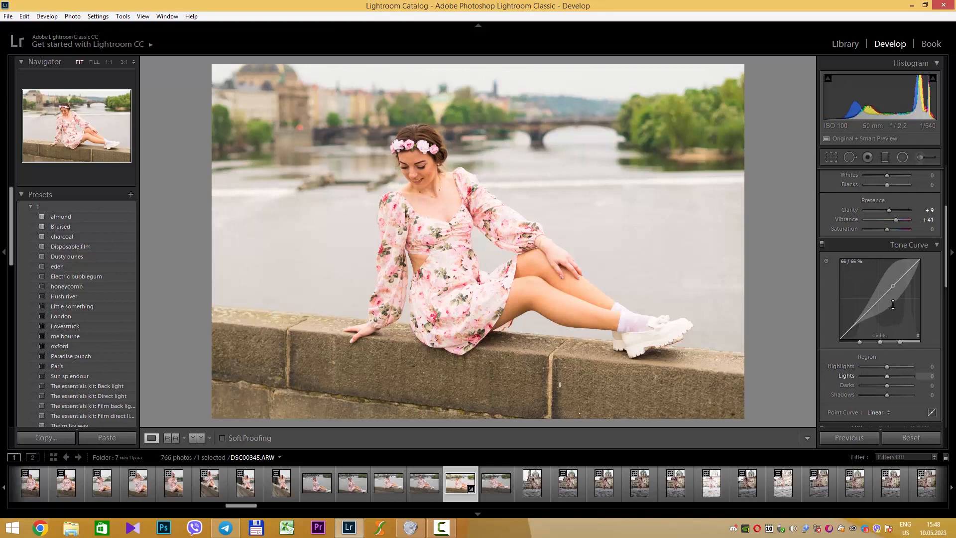
left_click_drag(881, 298, 880, 307)
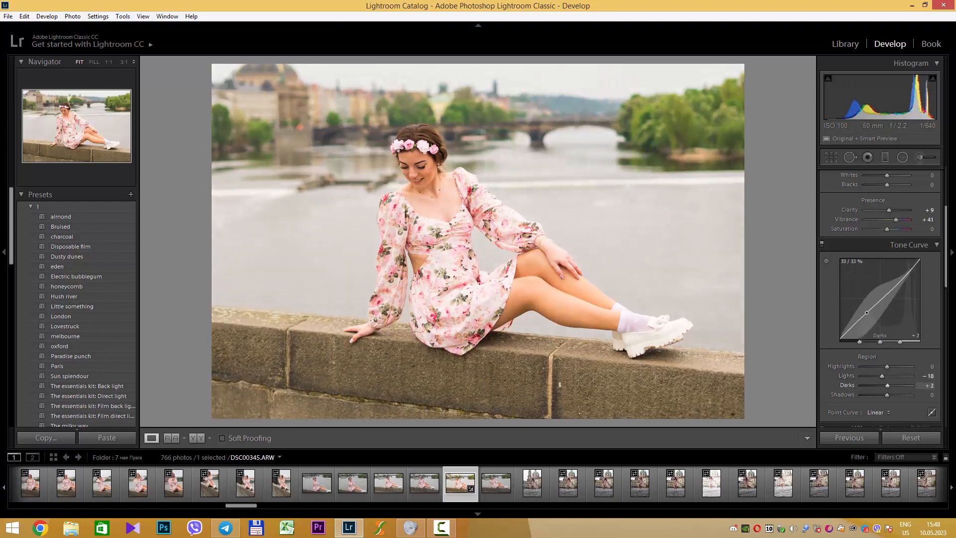
left_click_drag(868, 310, 900, 283)
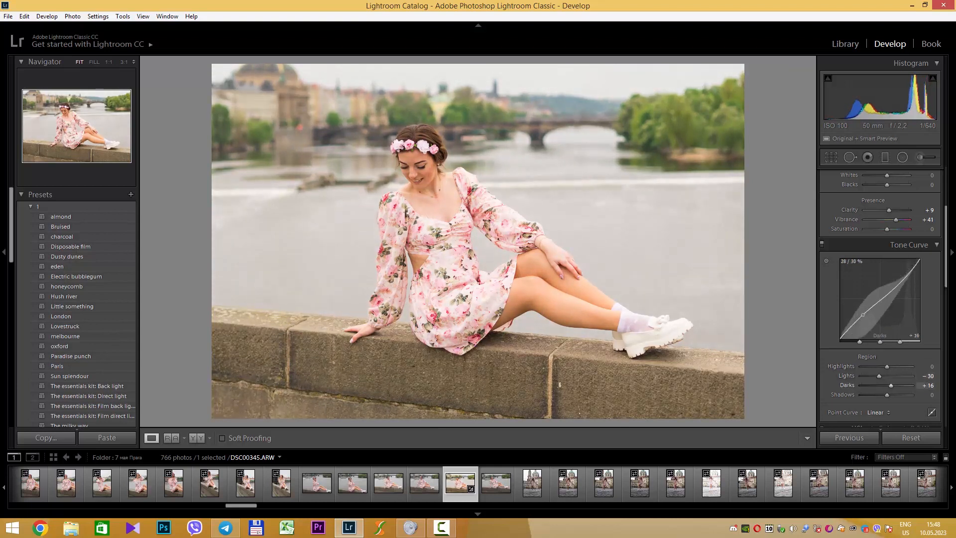
left_click_drag(863, 314, 863, 298)
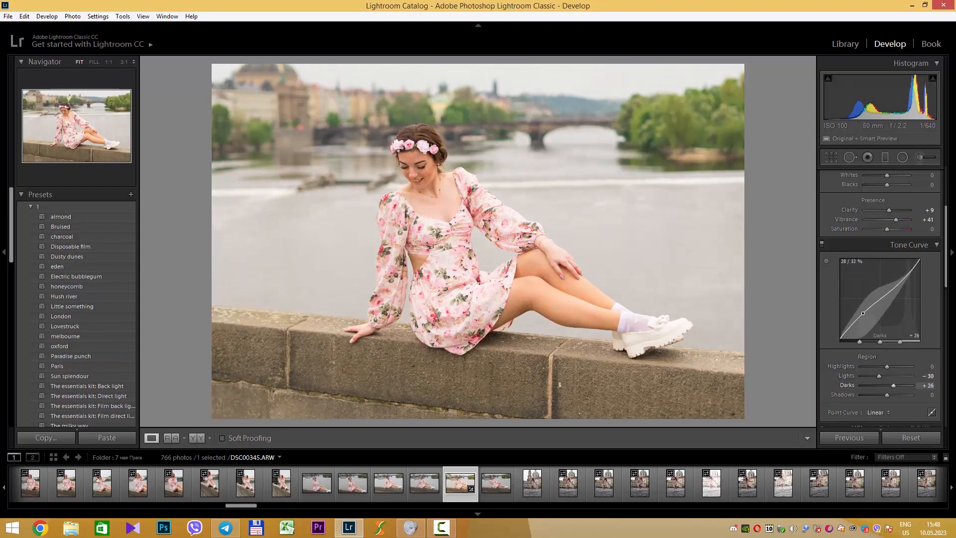
Compare the photo with and without the flattened tone curve.
left_click(822, 244)
left_click(822, 244)
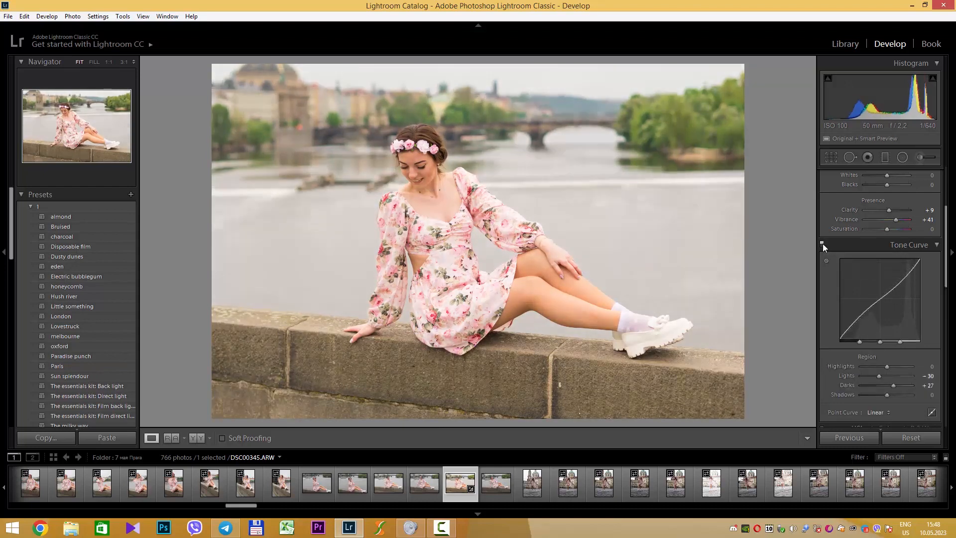
left_click(823, 243)
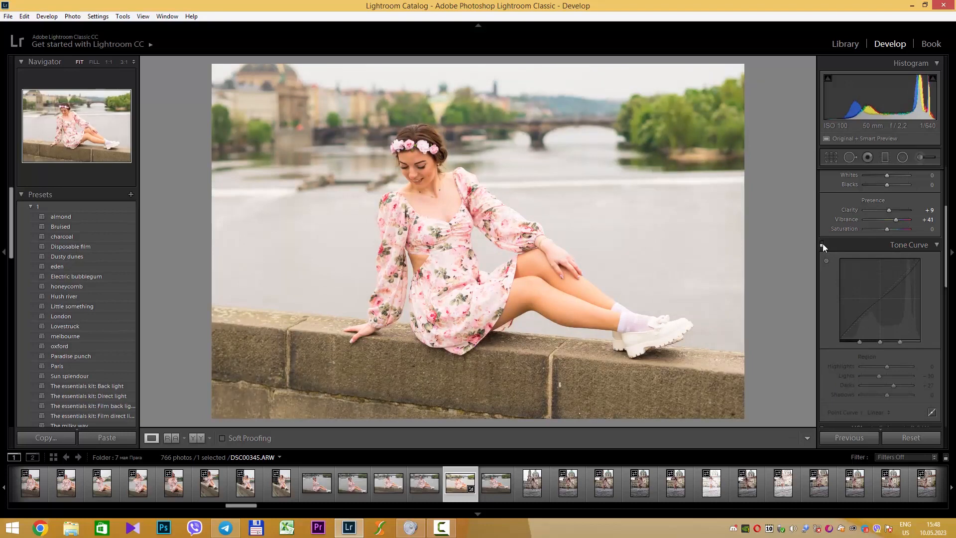
left_click(823, 244)
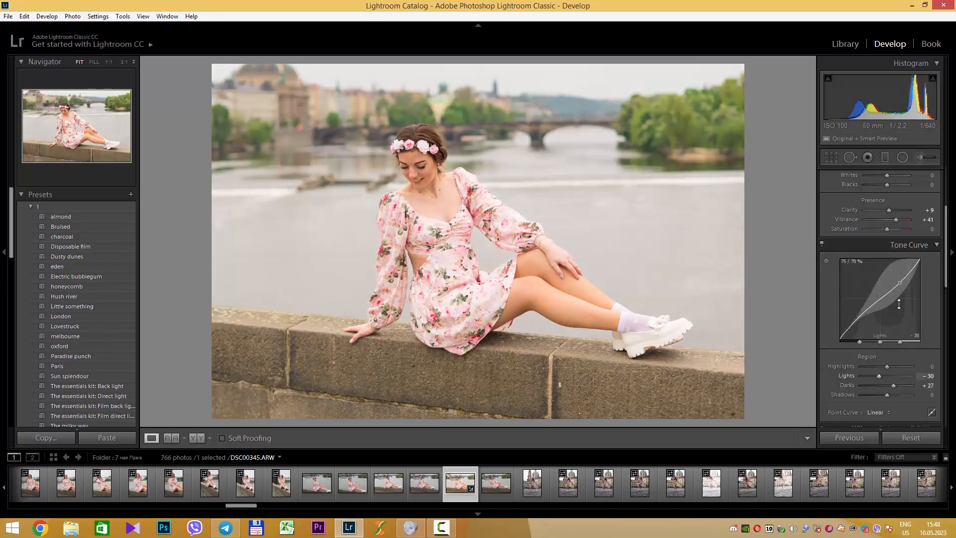
Reshape the tone curve to Lights +6 and Darks -12, and compare the photo with and without it.
left_click_drag(863, 308, 863, 319)
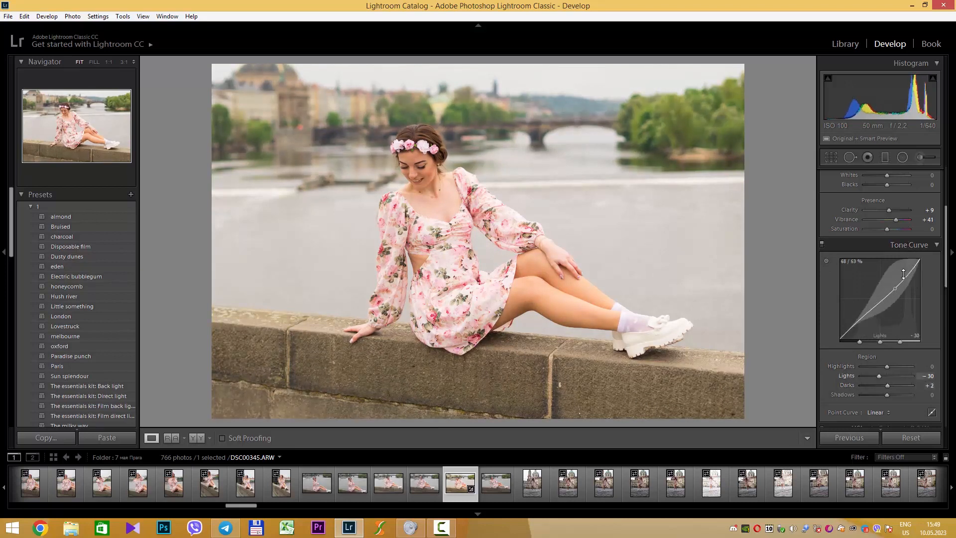
left_click_drag(899, 285, 869, 312)
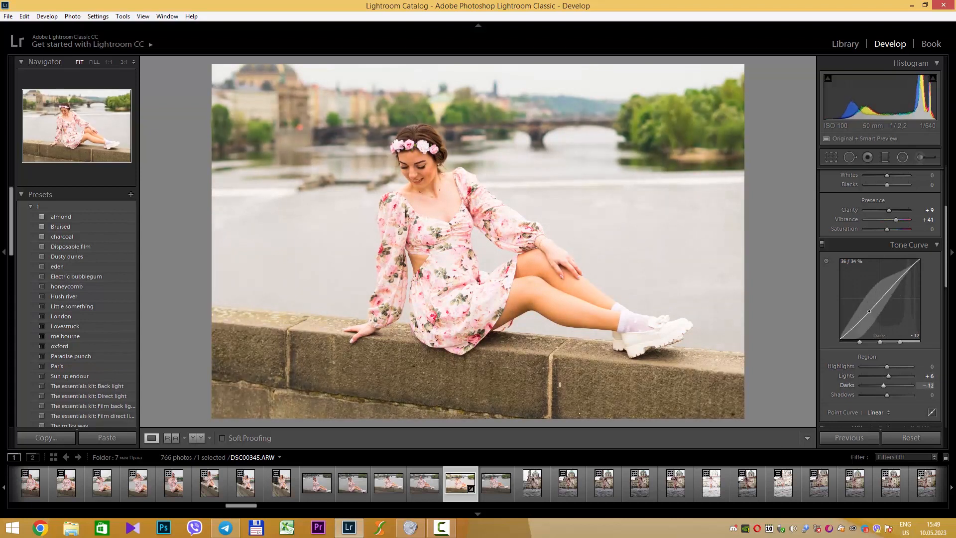
left_click(822, 244)
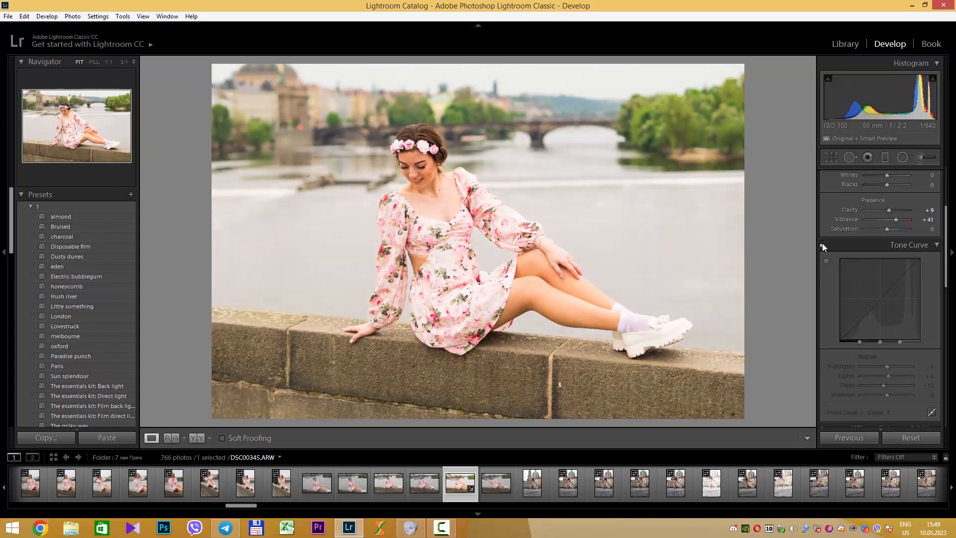
left_click(822, 244)
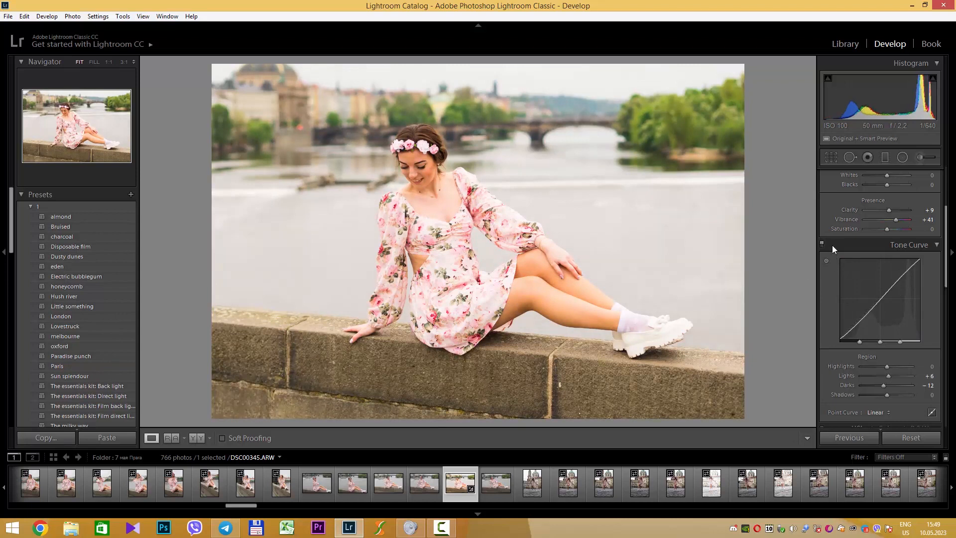
Examine the tone curve's point curve presets and the Hue, Saturation and Luminance controls of the HSL adjustments.
scroll(843, 291, "down", 3)
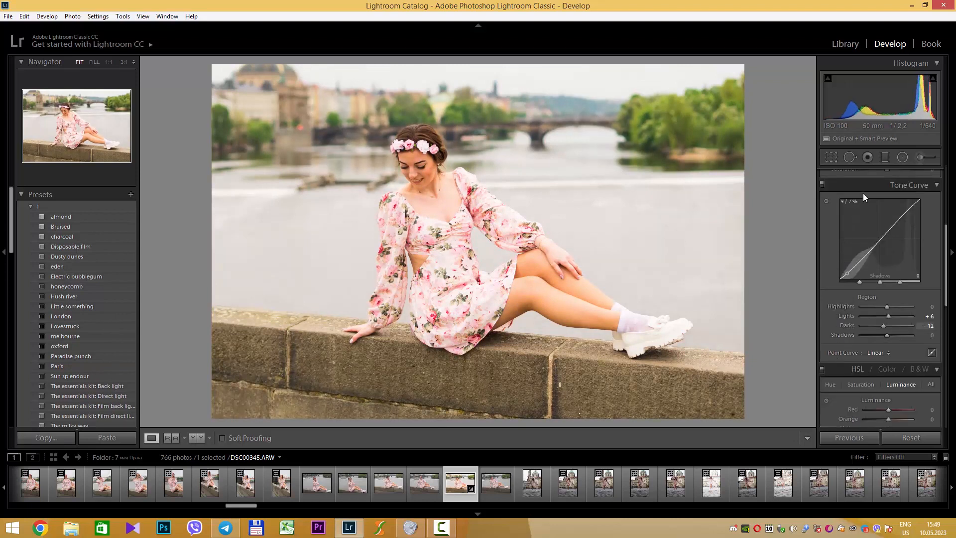
left_click(877, 352)
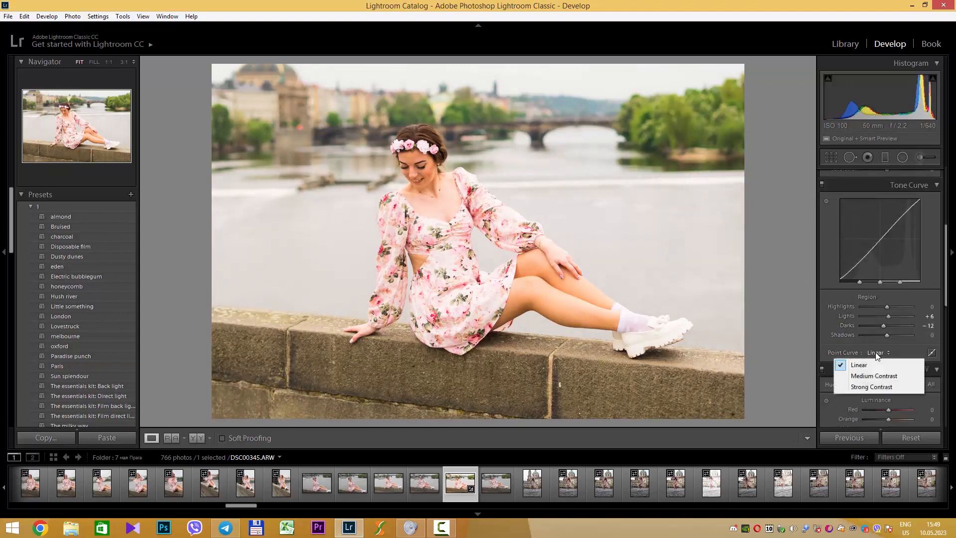
left_click(823, 322)
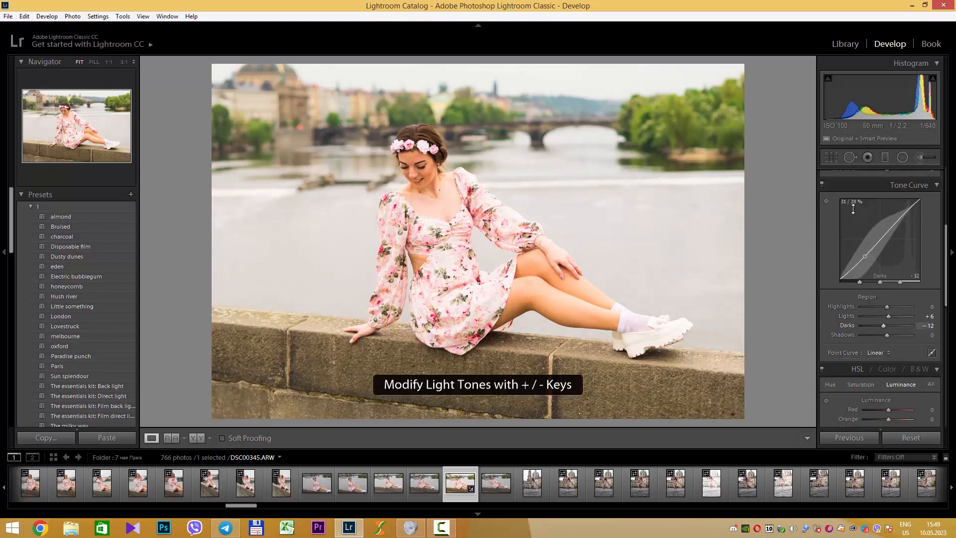
scroll(894, 267, "up", 2)
scroll(906, 279, "down", 2)
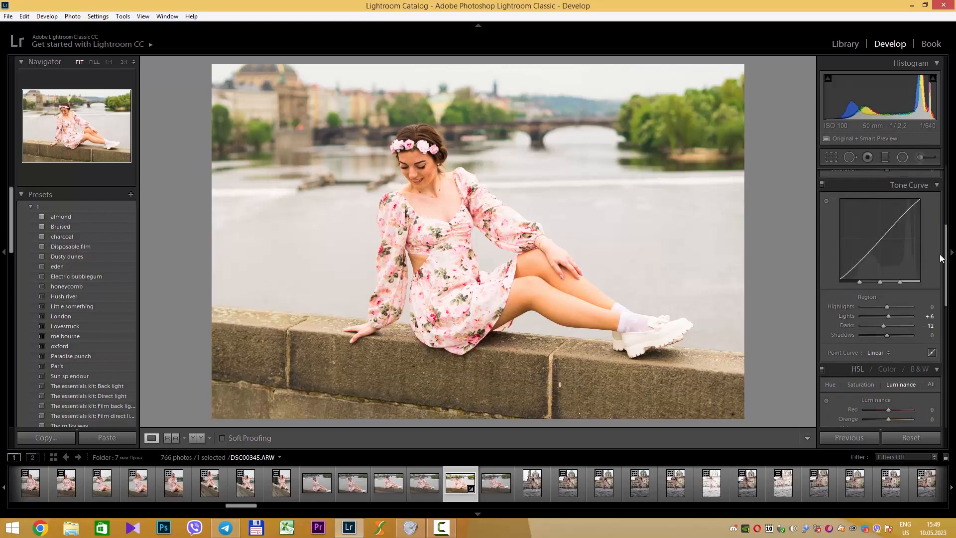
scroll(853, 313, "down", 1)
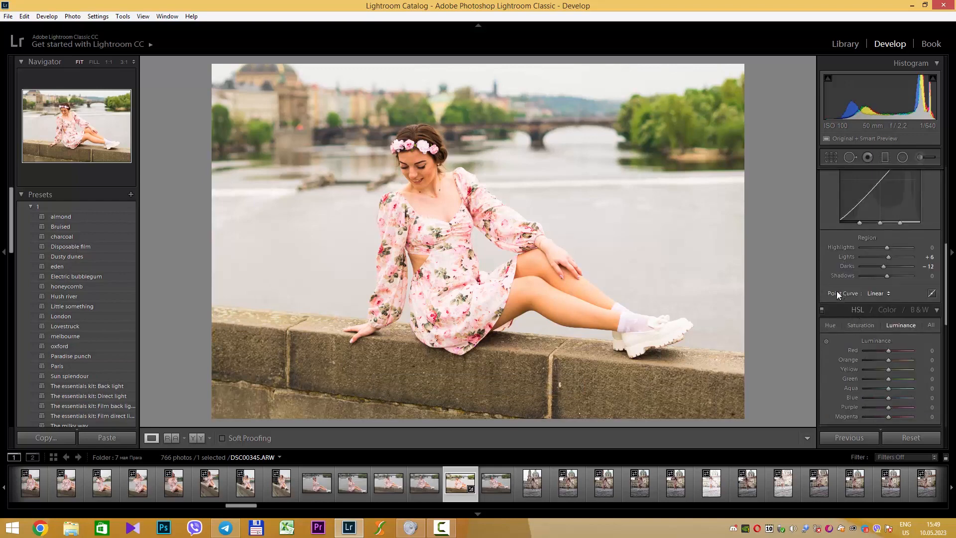
scroll(837, 292, "down", 1)
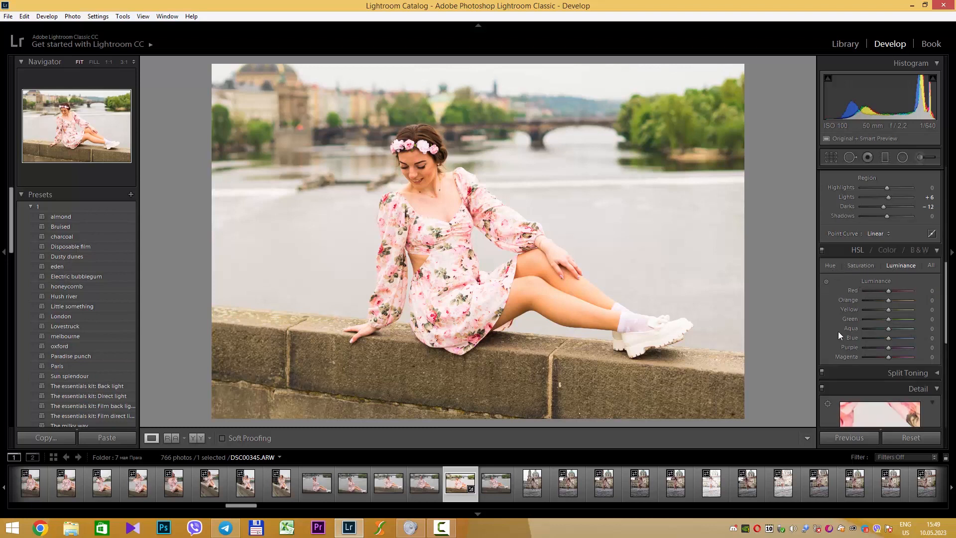
left_click(830, 266)
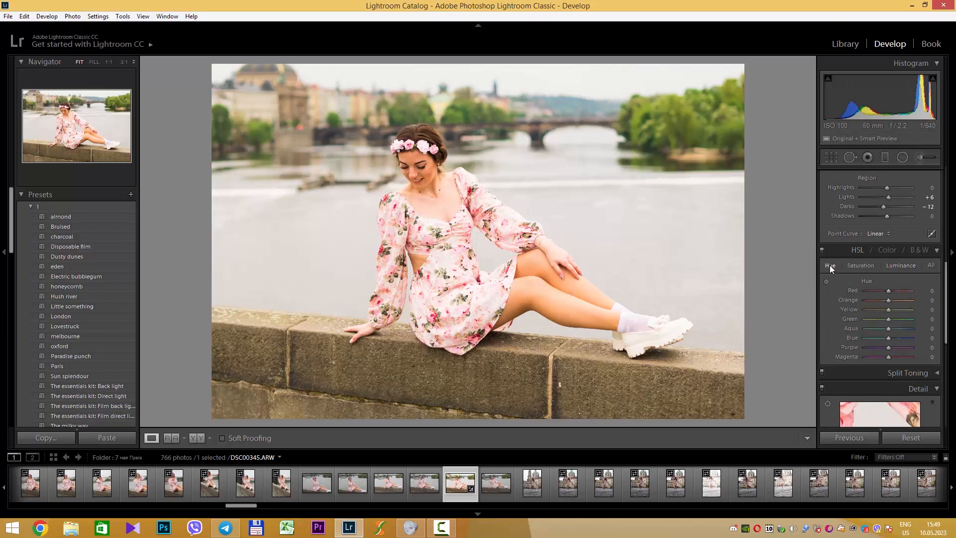
left_click(862, 264)
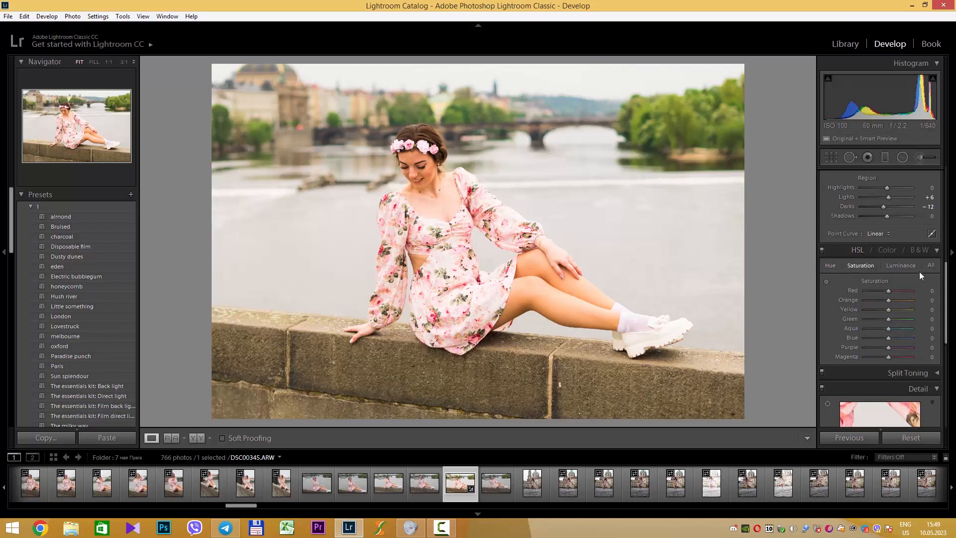
left_click(901, 265)
left_click(835, 265)
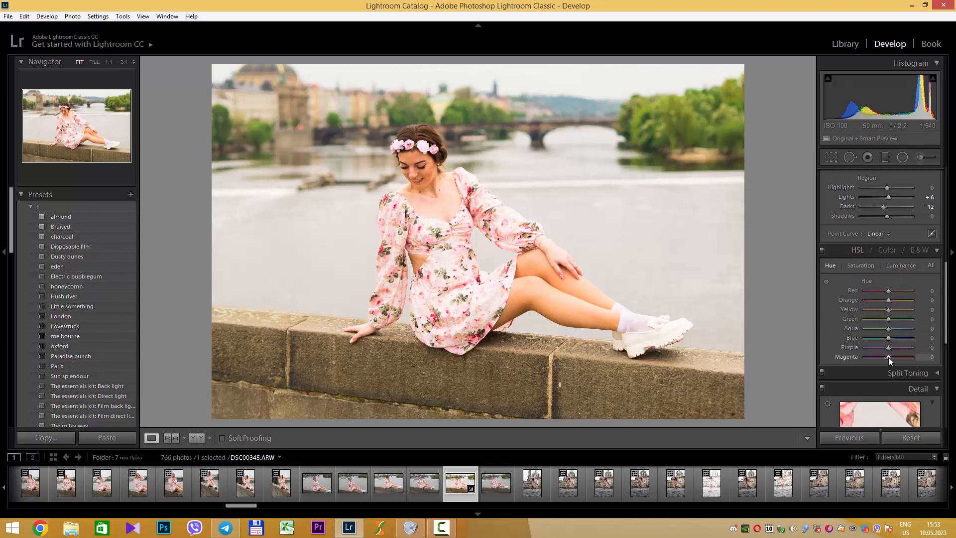
Lower the HSL saturation of magenta and set luminance to +51 for magenta and +30 for purple.
left_click(865, 266)
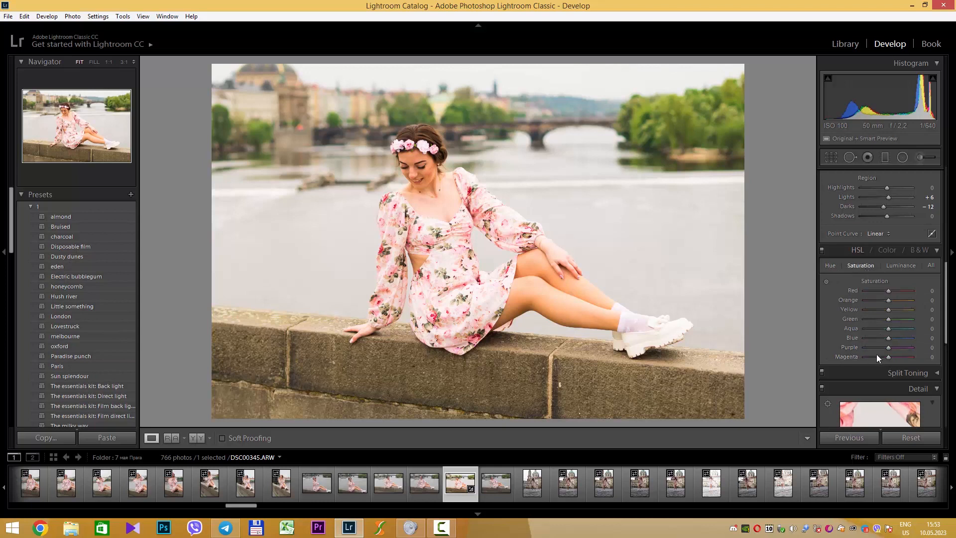
mouse_move(890, 357)
left_mouse_down()
mouse_move(855, 349)
mouse_move(879, 348)
left_mouse_up()
left_click(904, 266)
mouse_move(888, 357)
left_mouse_down()
mouse_move(919, 356)
mouse_move(889, 357)
left_mouse_up()
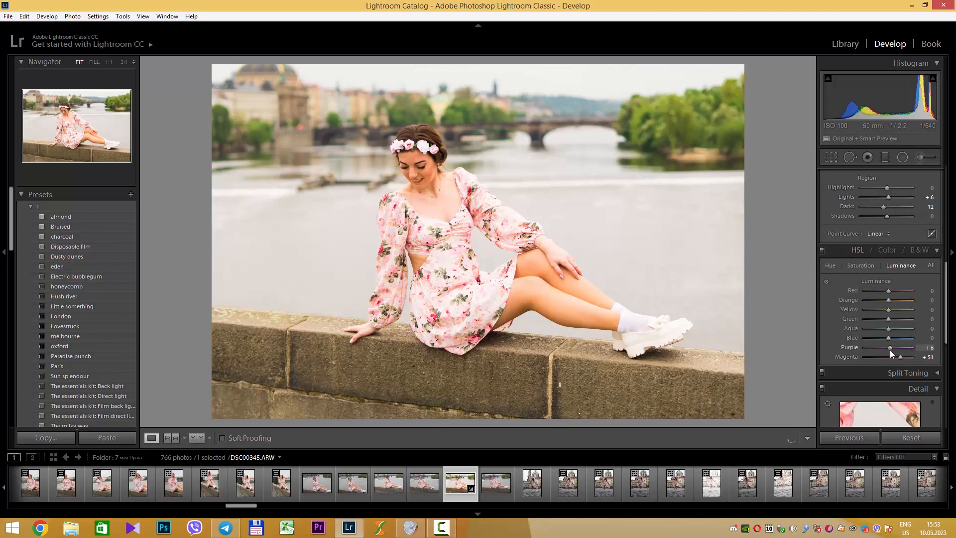
left_click_drag(889, 350, 895, 351)
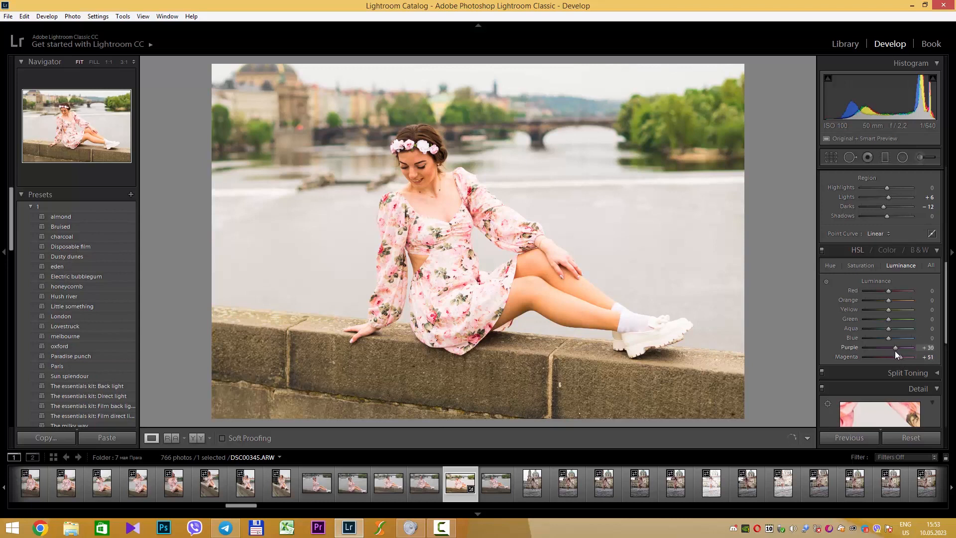
Compare the photo with and without the HSL adjustments, and return to the Hue controls.
left_click(823, 250)
left_click(823, 249)
left_click(823, 250)
left_click(822, 250)
left_click(831, 268)
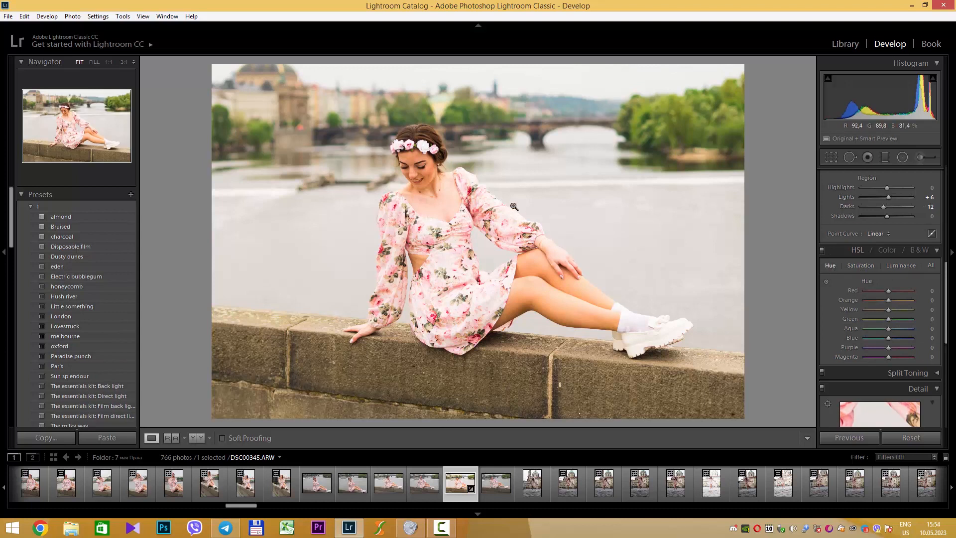
Show the HSL Saturation controls and compare the photo with and without the HSL adjustments.
left_click(859, 265)
left_click(823, 250)
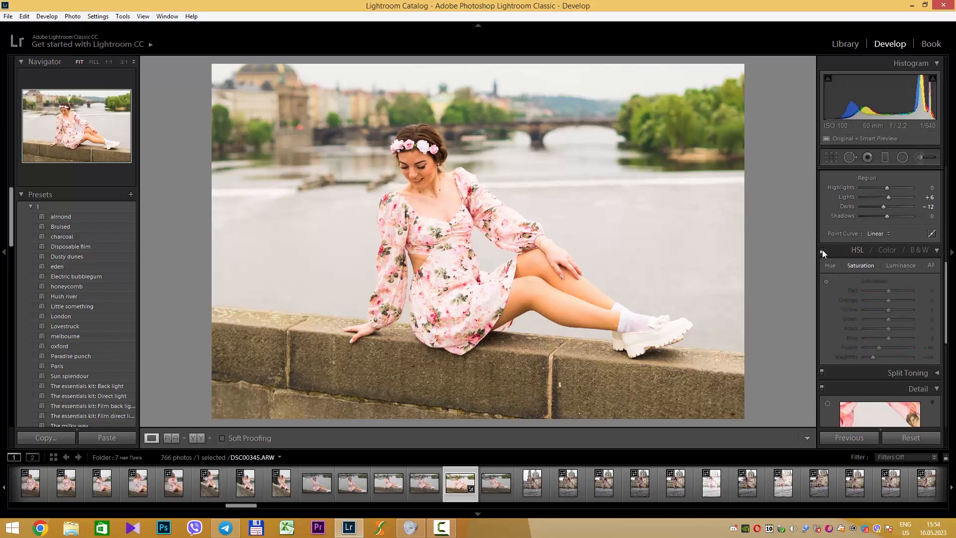
left_click(823, 250)
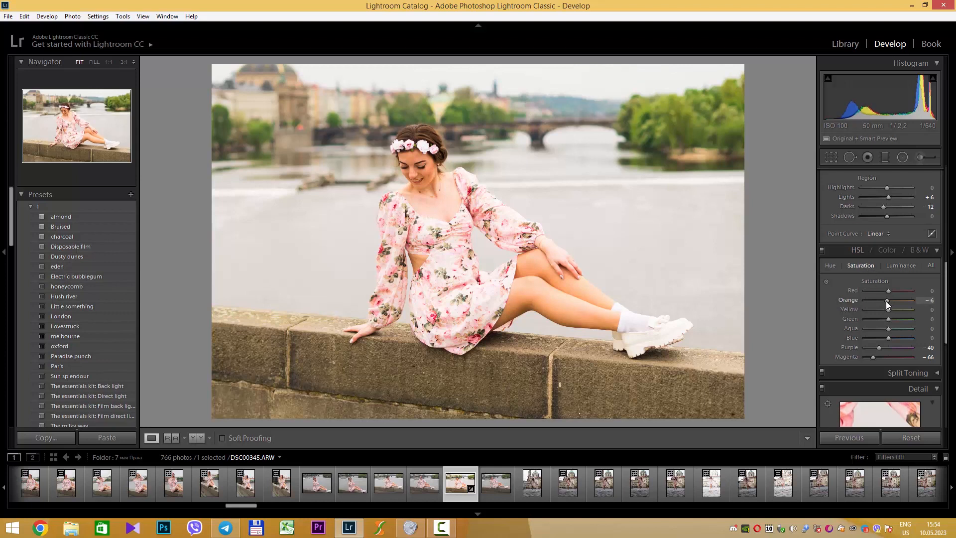
Set the HSL orange saturation to -13 and the orange luminance to +21 to soften the skin tones.
mouse_move(886, 301)
left_mouse_down()
mouse_move(865, 301)
mouse_move(883, 303)
left_mouse_up()
left_click(902, 266)
left_click_drag(889, 299, 893, 301)
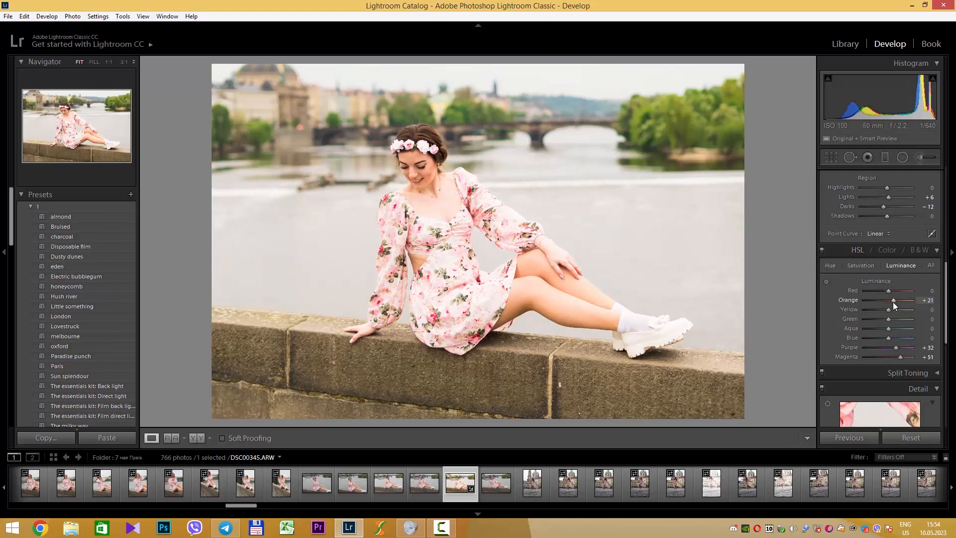
Compare the skin tones repeatedly with and without the HSL adjustments, leaving the adjustments enabled.
left_click(823, 249)
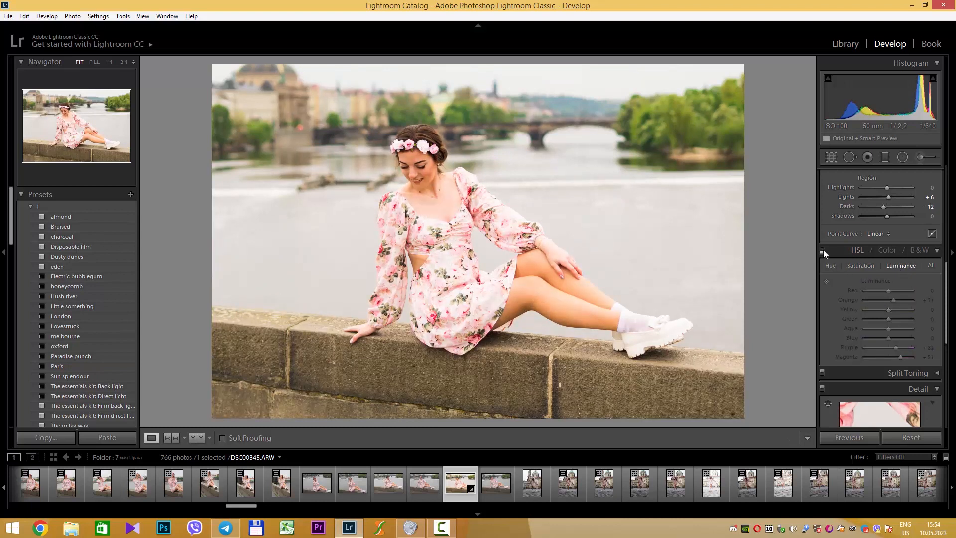
left_click(822, 249)
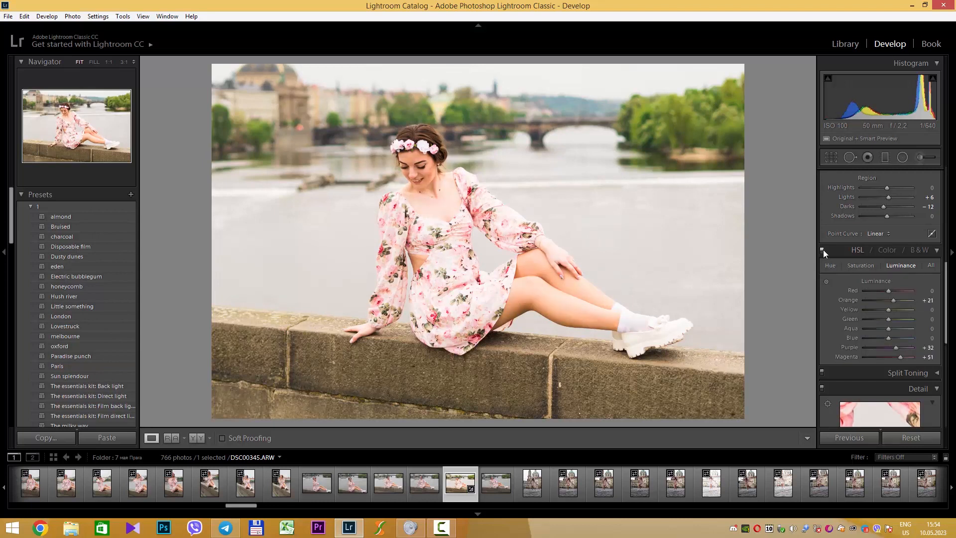
left_click(823, 249)
left_click(822, 249)
left_click(822, 250)
left_click(821, 250)
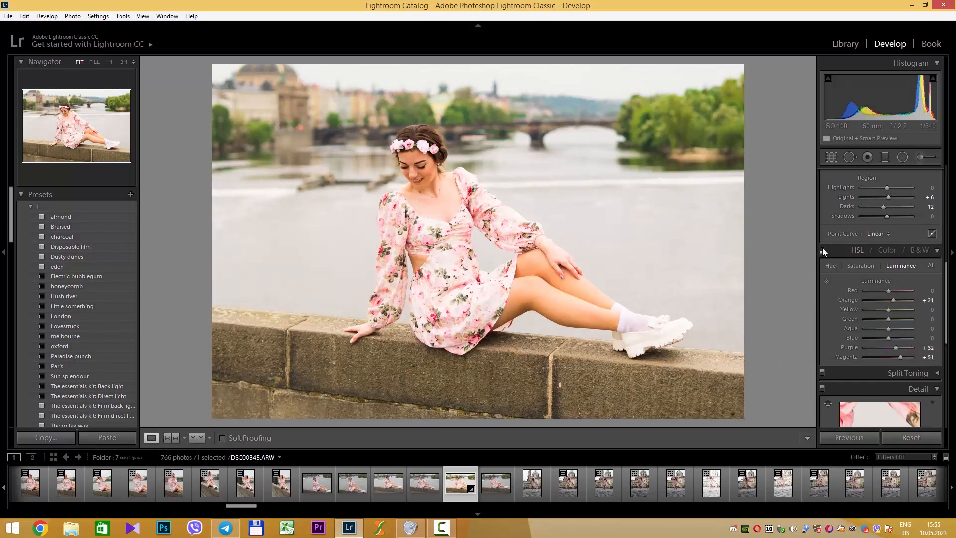
Expand the Split Toning controls, and set the photo's sharpening to Amount 43, Detail 33 and Masking 56.
scroll(859, 280, "down", 3)
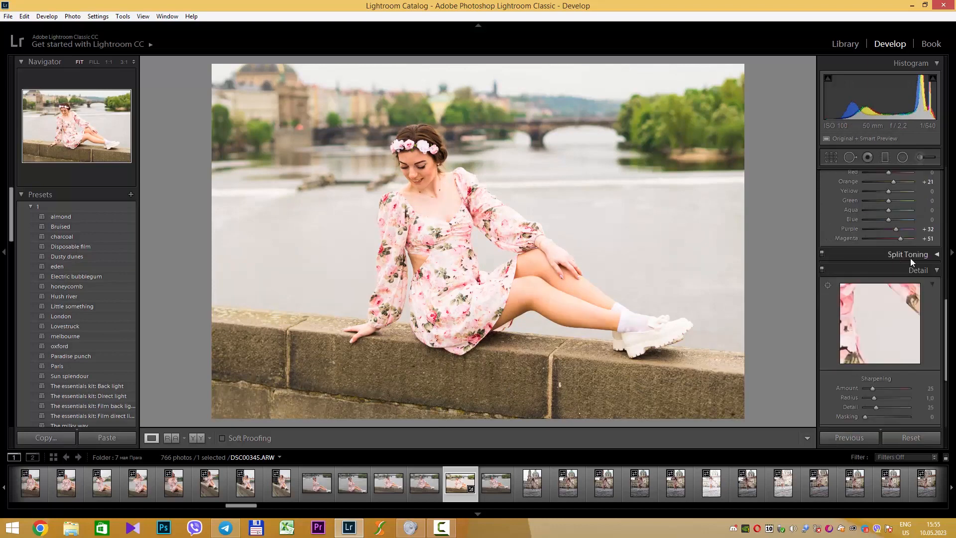
left_click(923, 255)
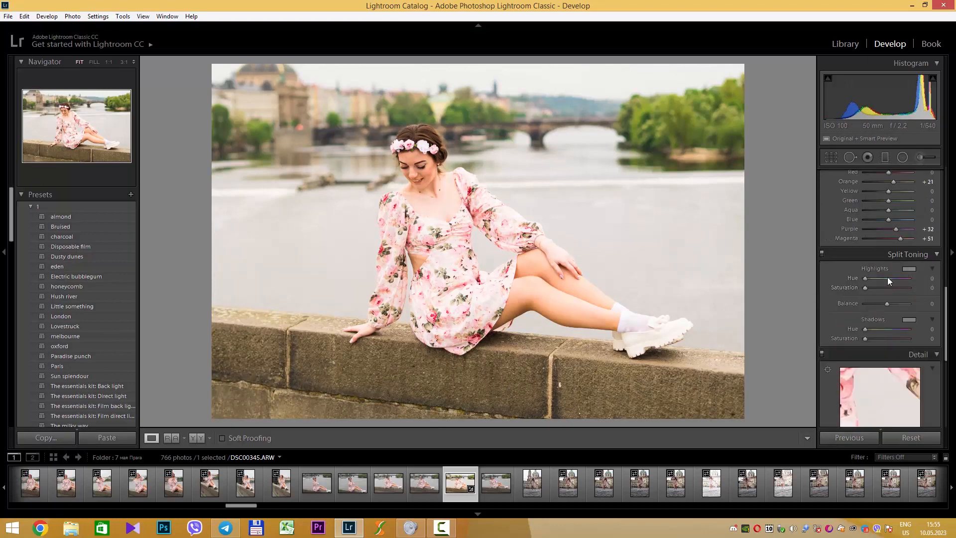
scroll(836, 304, "down", 3)
scroll(835, 317, "up", 3)
scroll(843, 327, "down", 3)
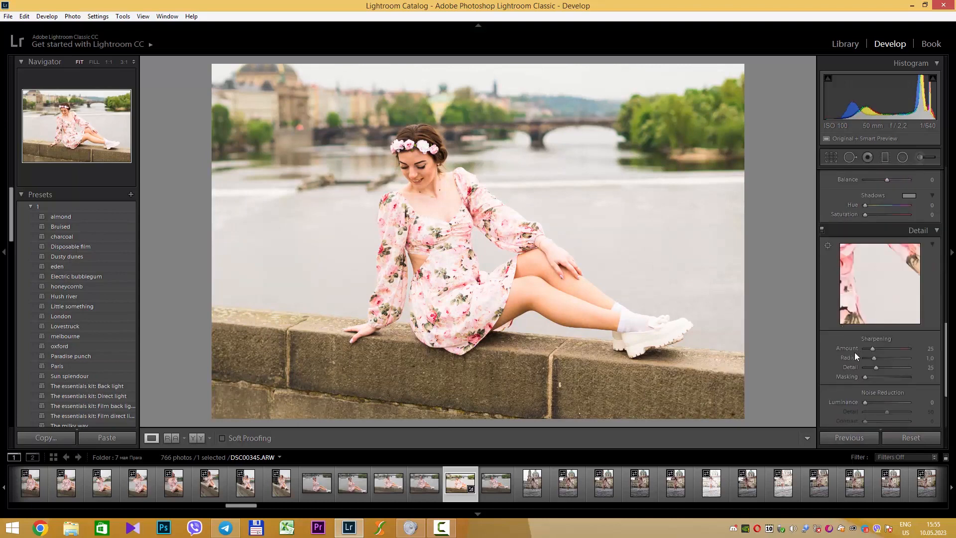
left_click_drag(874, 348, 880, 348)
left_click_drag(876, 366, 879, 367)
scroll(843, 363, "down", 2)
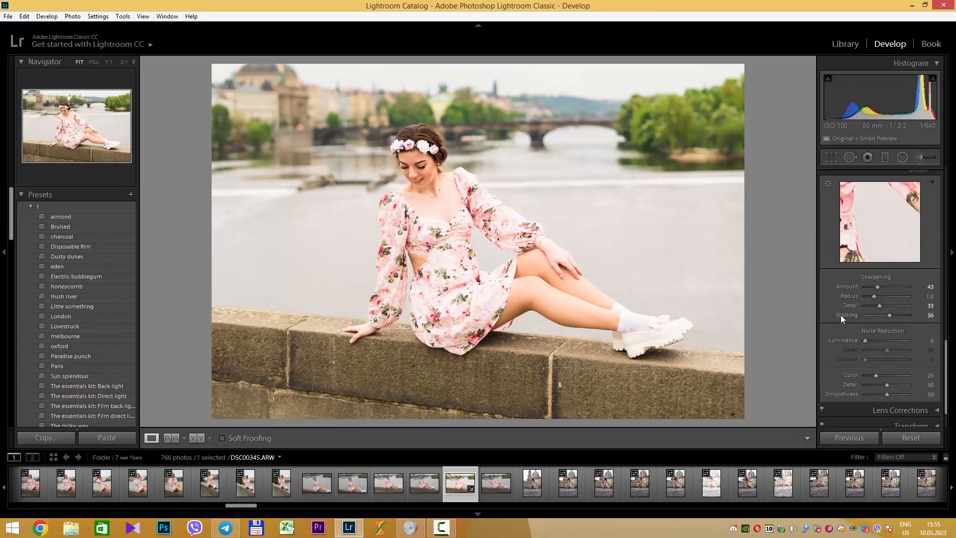
Set the HSL green hue to +51 and the green saturation to -36 to adjust the foliage.
scroll(847, 343, "up", 8)
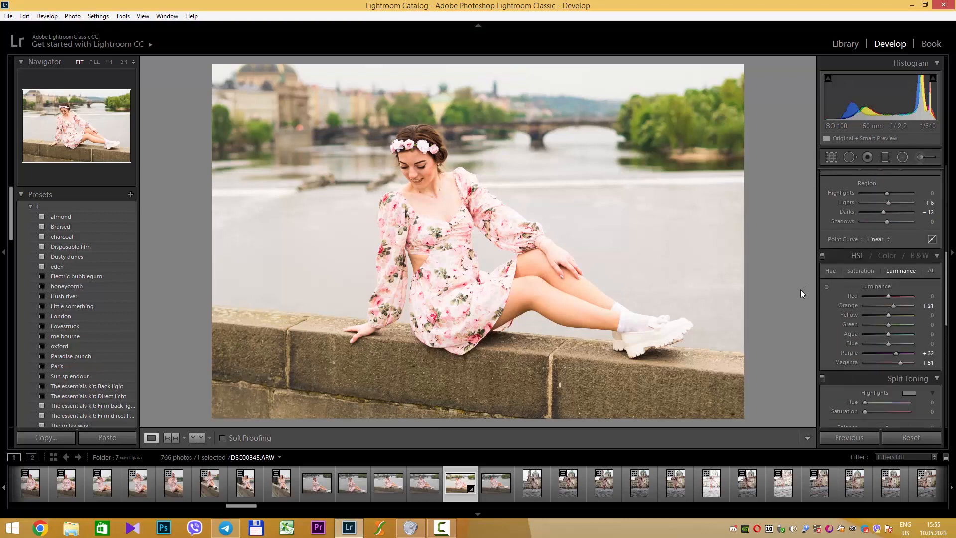
left_click(830, 271)
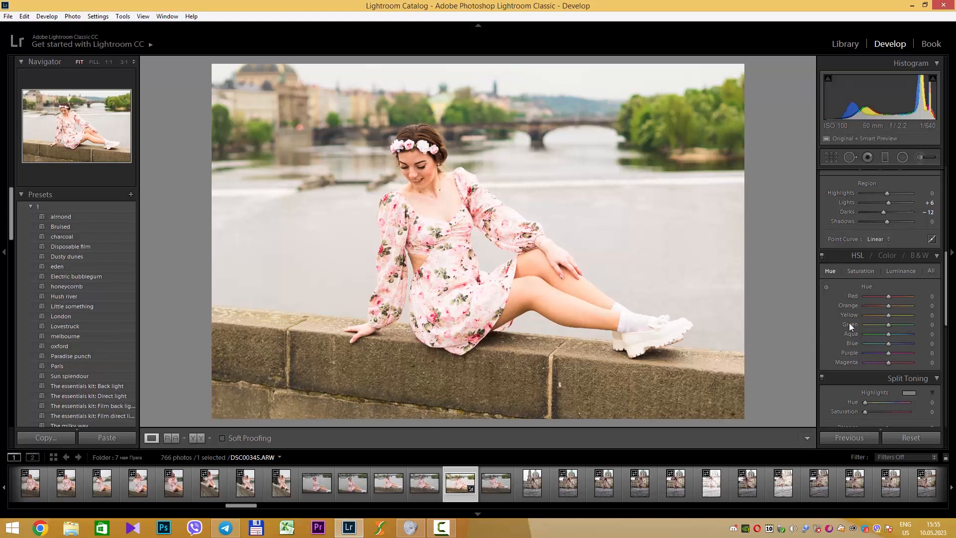
mouse_move(889, 324)
left_mouse_down()
mouse_move(857, 327)
mouse_move(903, 326)
left_mouse_up()
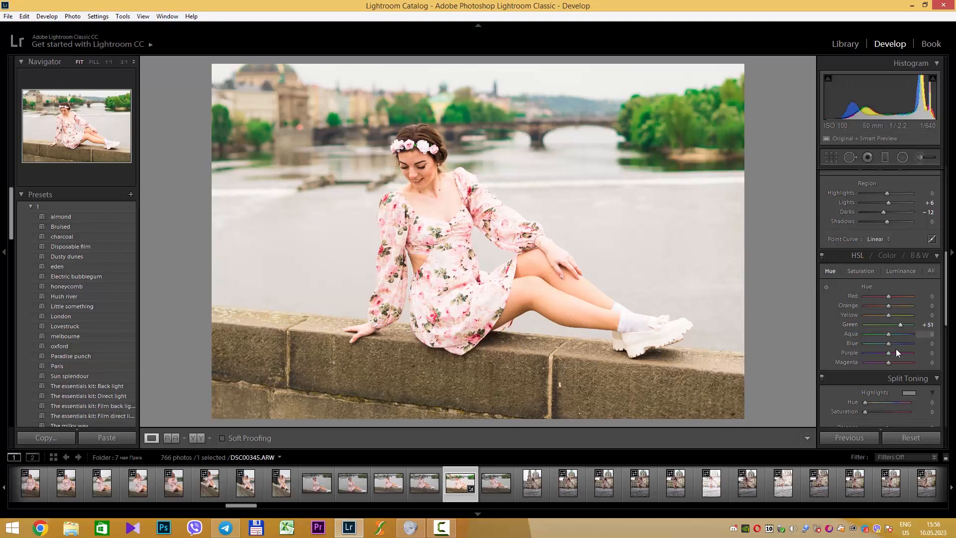
left_click(864, 273)
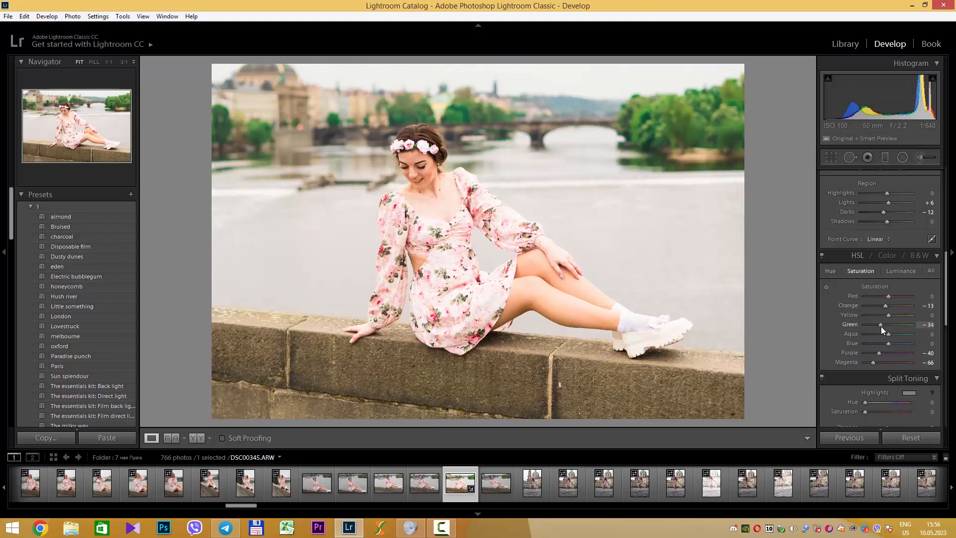
scroll(880, 326, "down", 2)
Compare the foliage with and without the HSL adjustments, leaving the adjustments enabled.
left_click(822, 256)
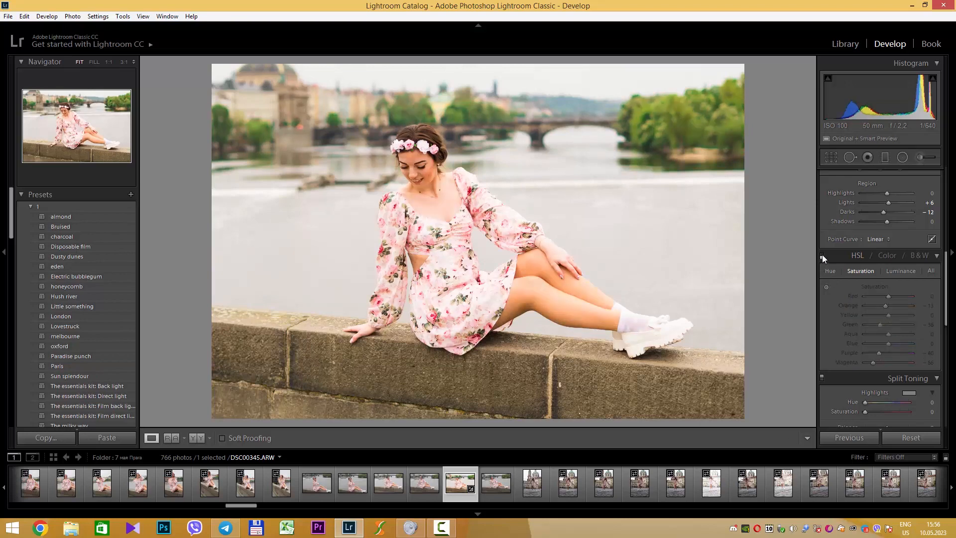
left_click(822, 256)
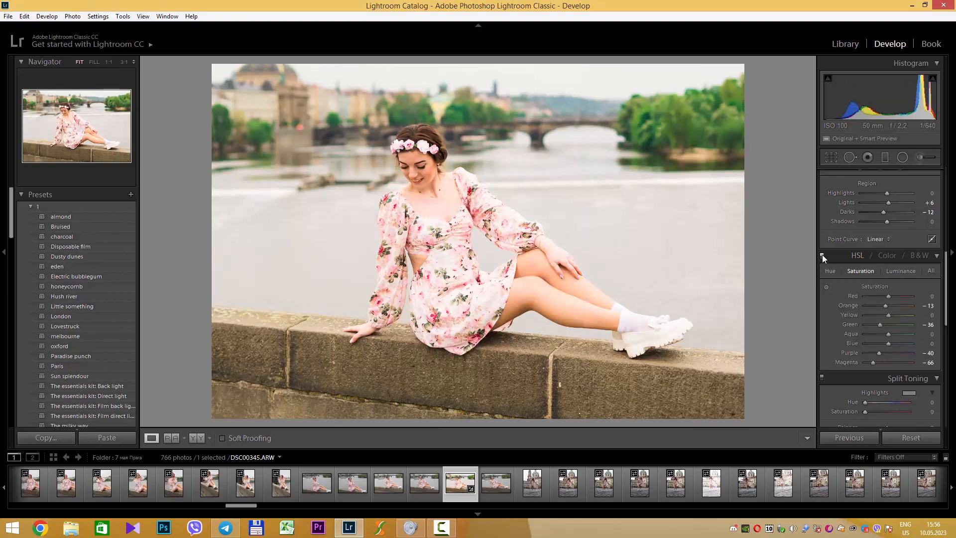
left_click(822, 256)
left_click(822, 256)
Examine the Lens Corrections profile settings and the Transform controls.
scroll(834, 318, "down", 5)
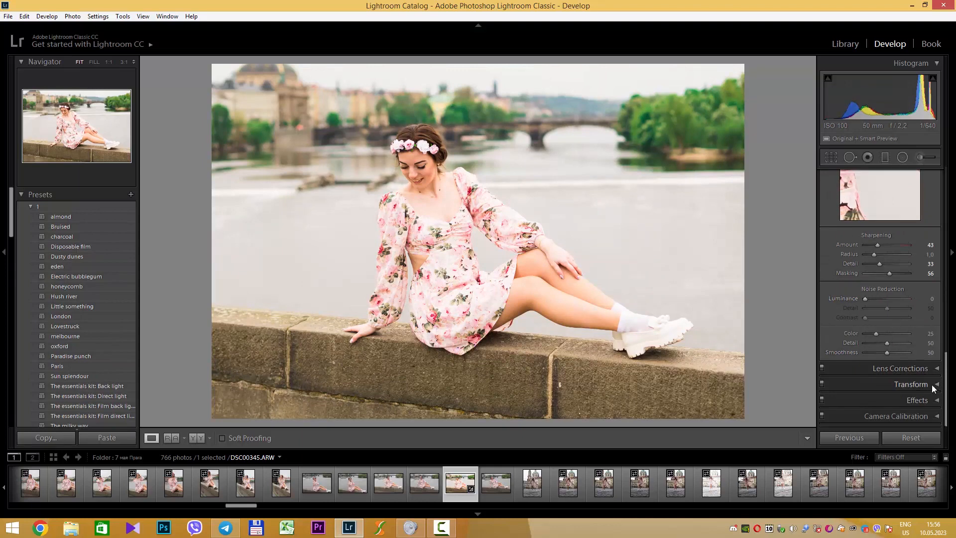
left_click(937, 369)
scroll(902, 324, "down", 1)
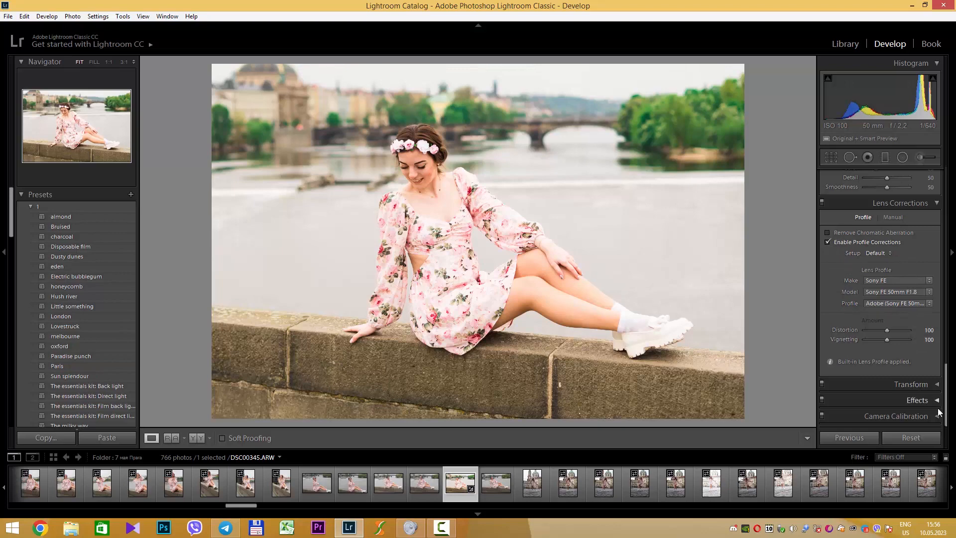
left_click(938, 387)
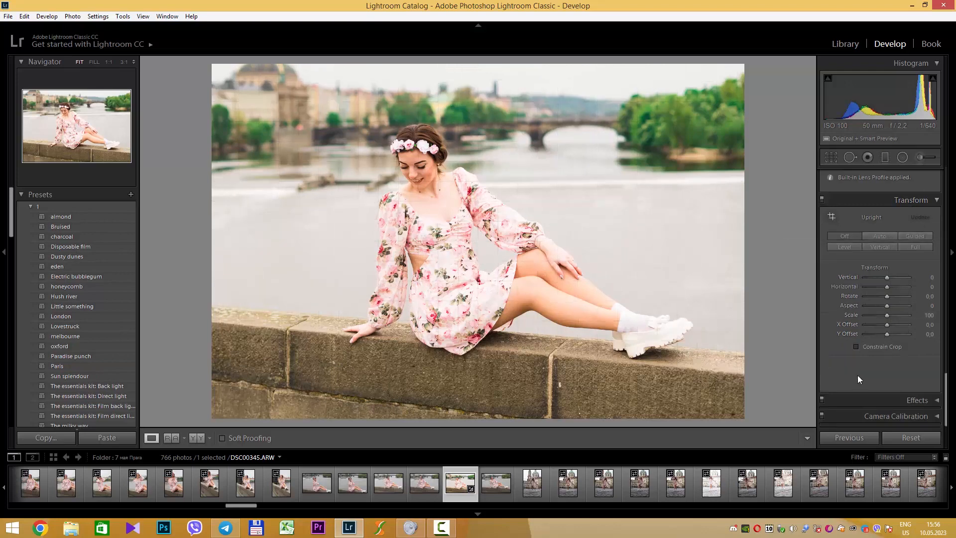
Try post-crop vignetting amounts of -25 and about +20 in Effects, resetting the amount to 0 after each.
left_click(937, 400)
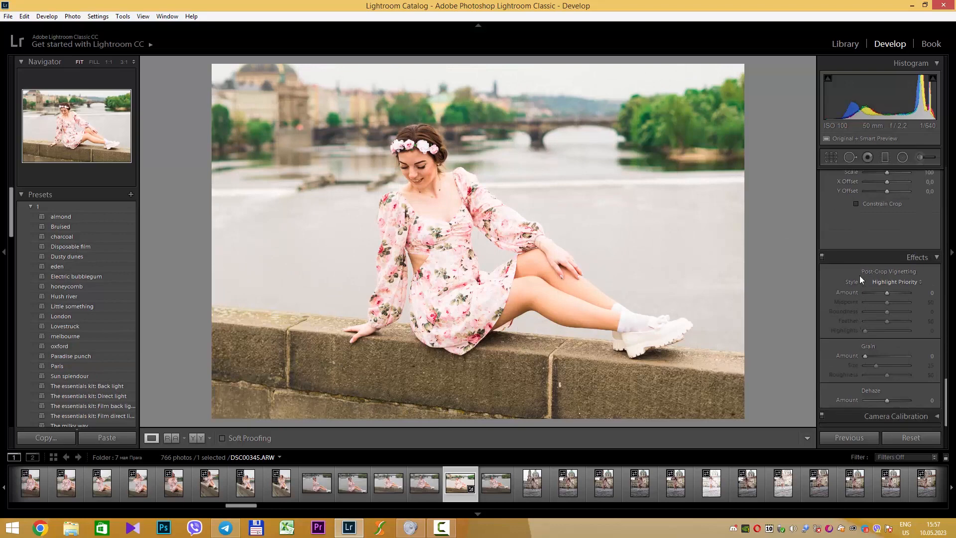
mouse_move(886, 292)
left_mouse_down()
mouse_move(870, 294)
mouse_move(880, 298)
left_mouse_up()
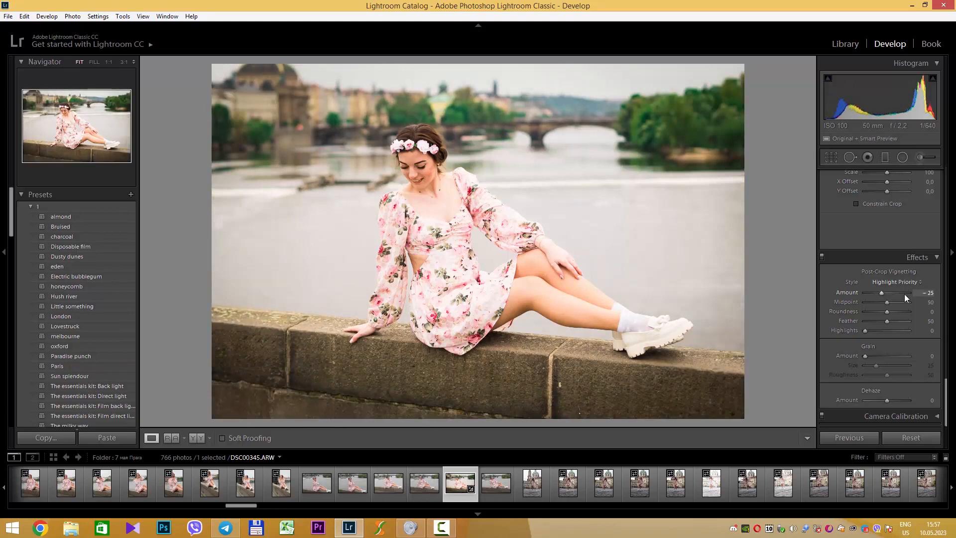
left_click(929, 296)
type("0")
key("Return")
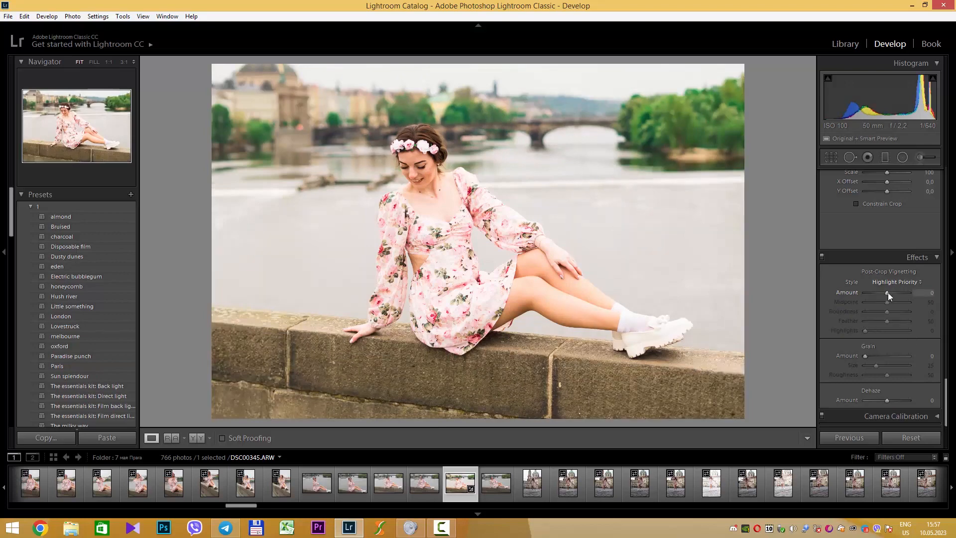
left_click_drag(889, 292, 892, 295)
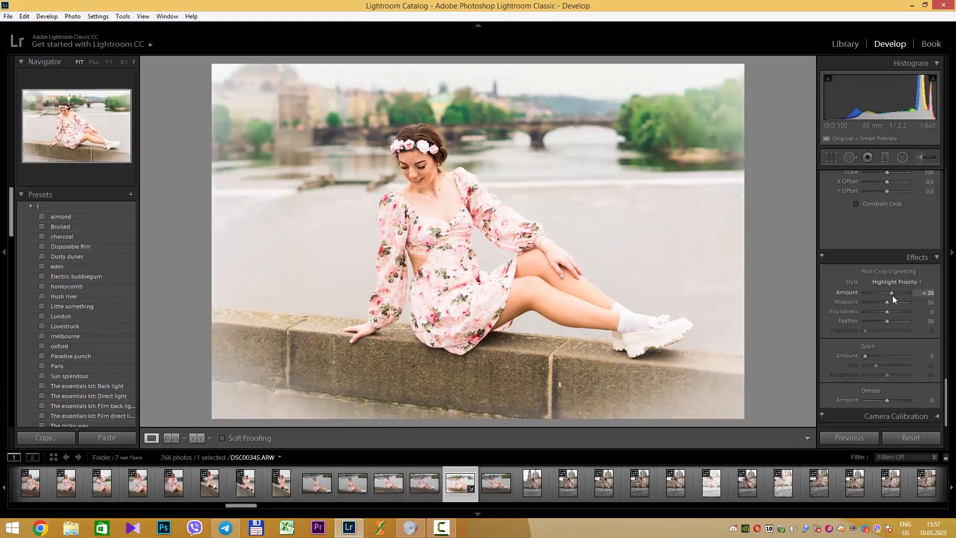
left_click(929, 293)
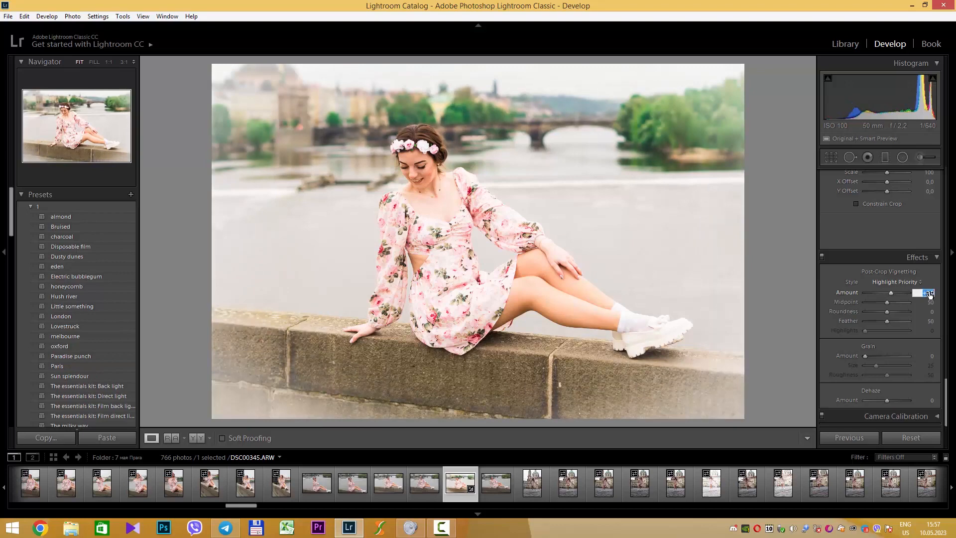
type("0")
key("Return")
Raise the lens profile's vignetting correction to 155 and compare the photo with and without lens corrections.
scroll(836, 290, "up", 6)
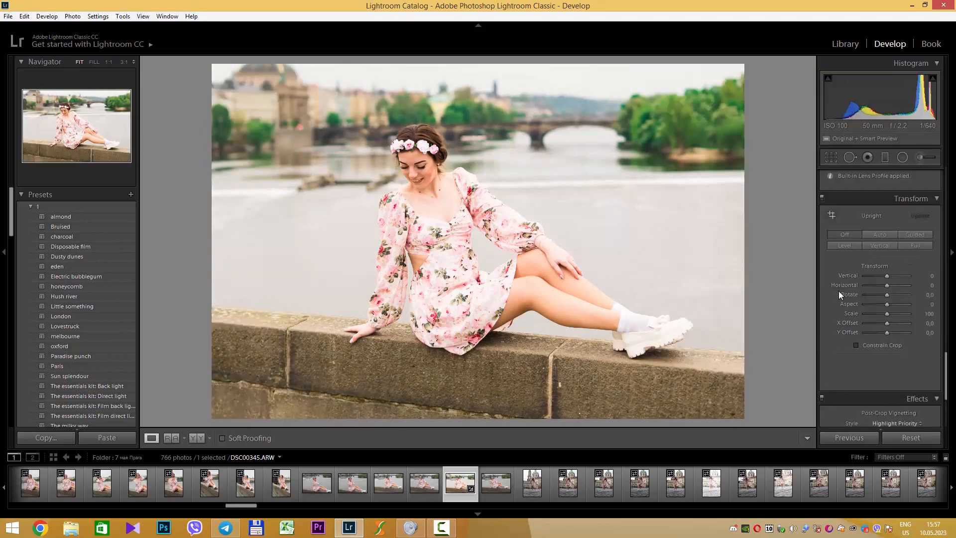
scroll(840, 295, "up", 2)
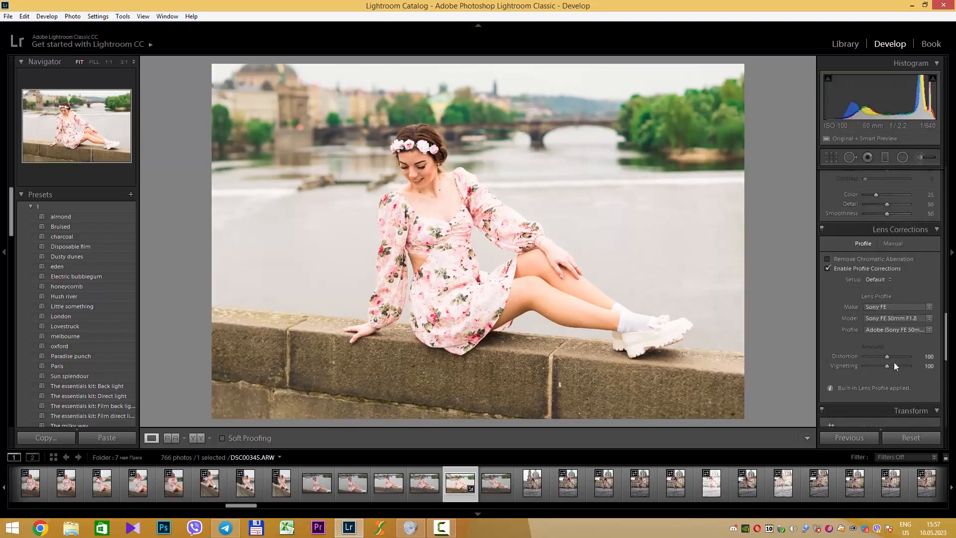
mouse_move(894, 366)
left_mouse_down()
mouse_move(887, 366)
mouse_move(906, 369)
mouse_move(855, 369)
mouse_move(898, 367)
left_mouse_up()
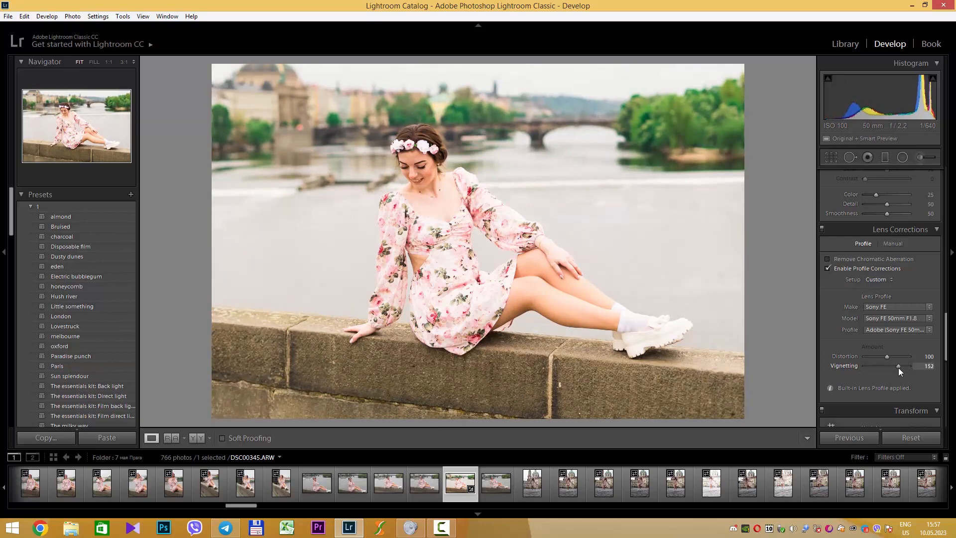
scroll(842, 244, "down", 5)
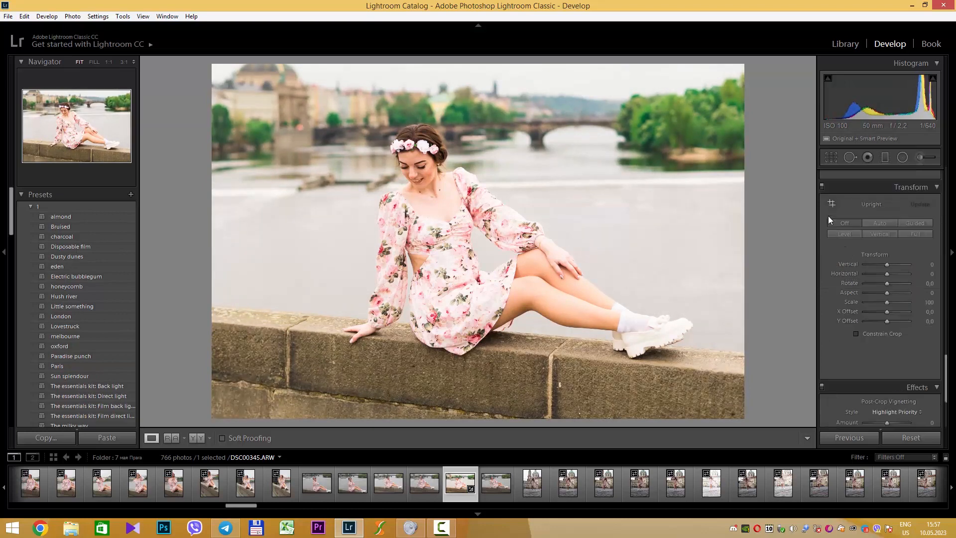
scroll(832, 234, "up", 5)
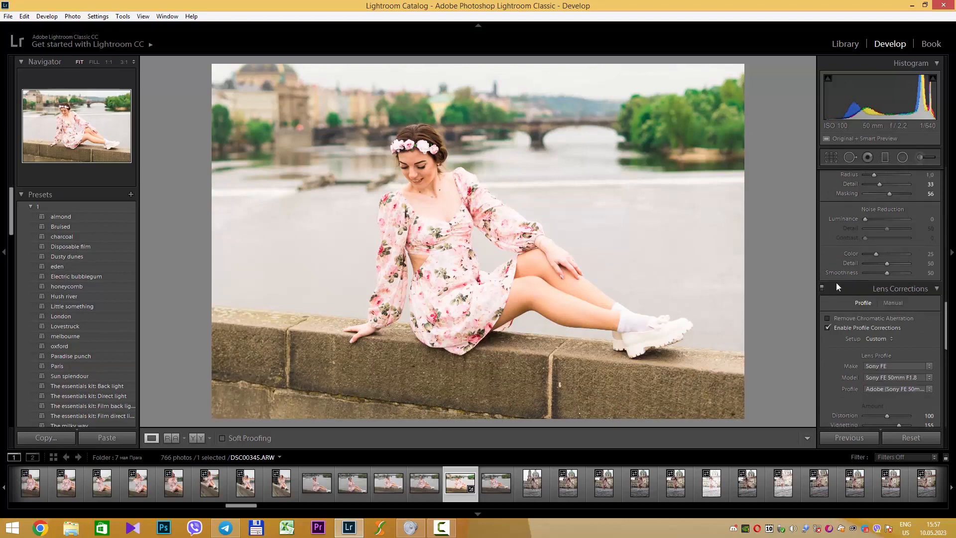
left_click(822, 288)
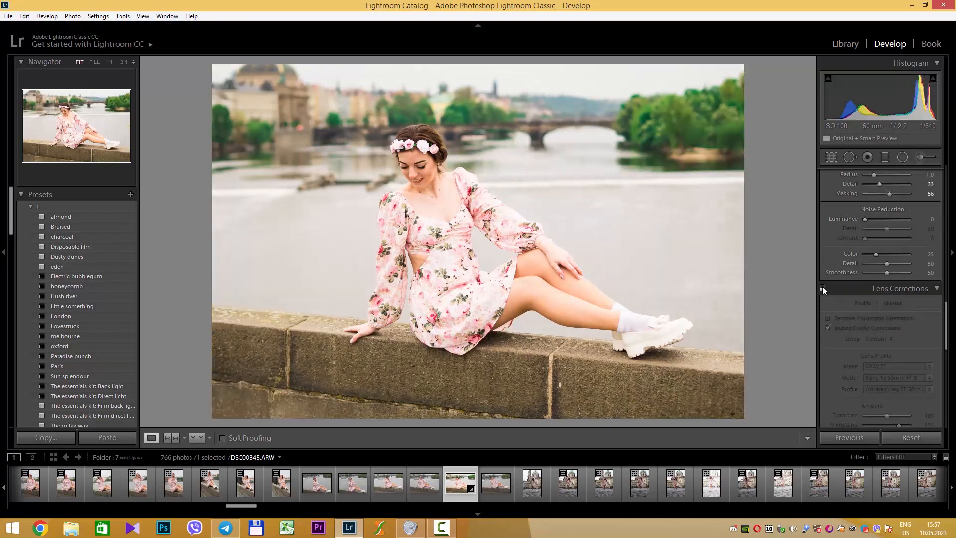
left_click(823, 289)
scroll(841, 296, "down", 3)
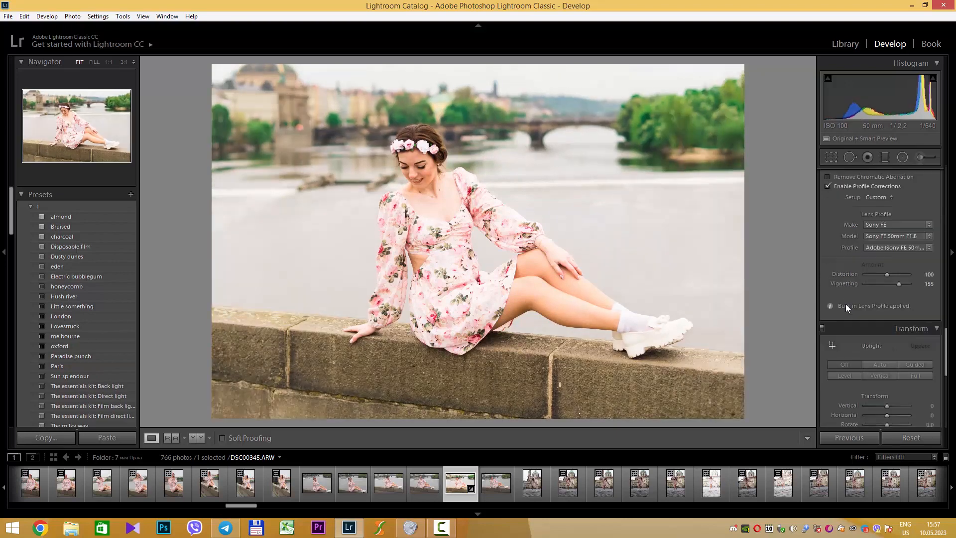
Examine the Grain controls and the woman's face at 1:1, and open the Camera Calibration controls with the whole photo in view.
scroll(846, 307, "down", 8)
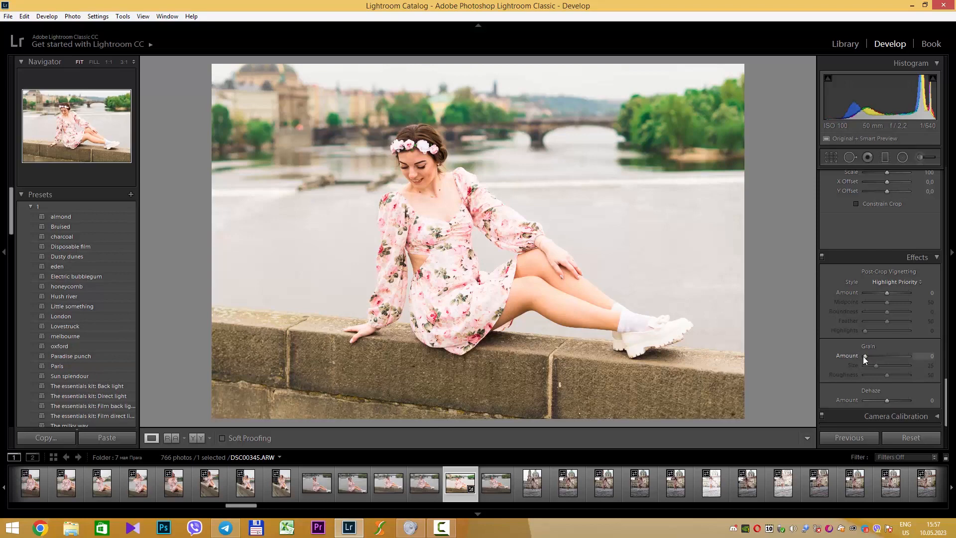
left_click(421, 172)
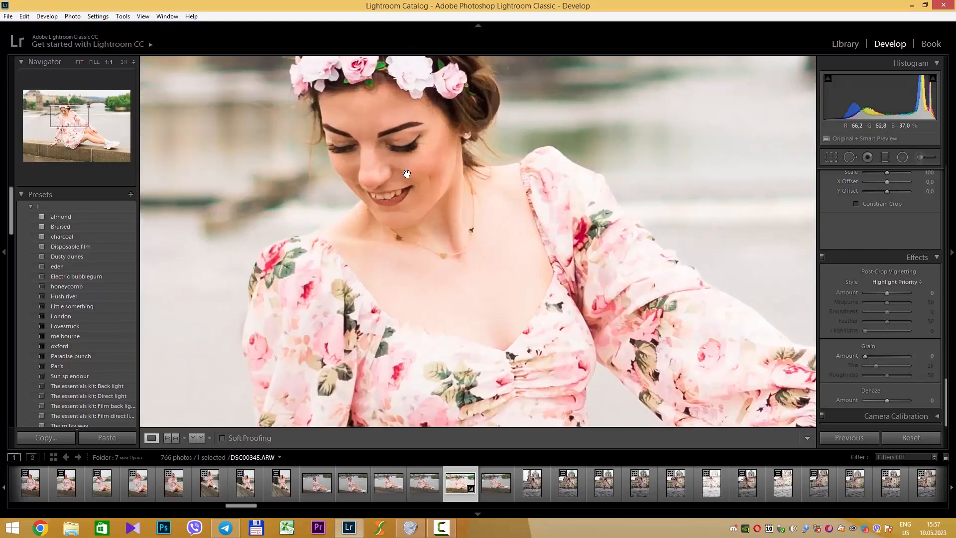
left_click(406, 174)
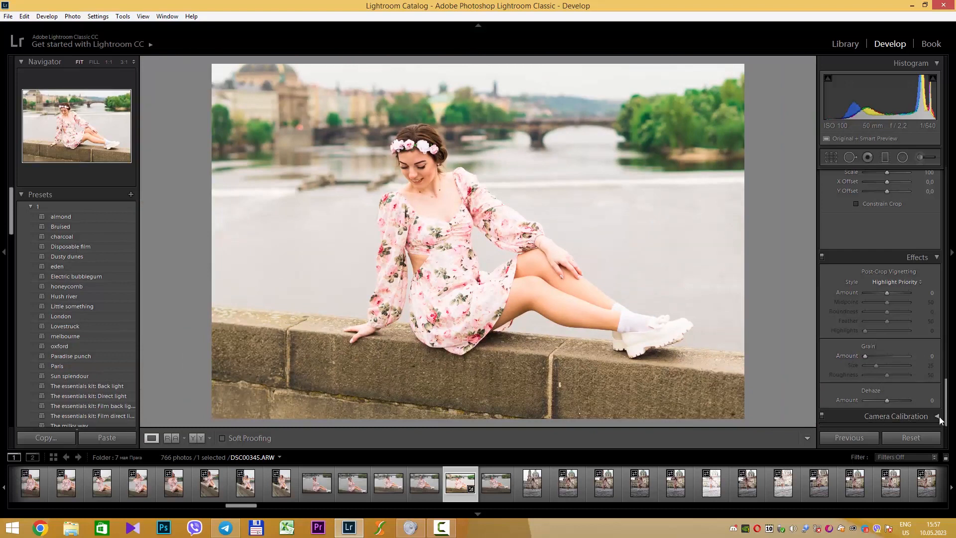
left_click(891, 417)
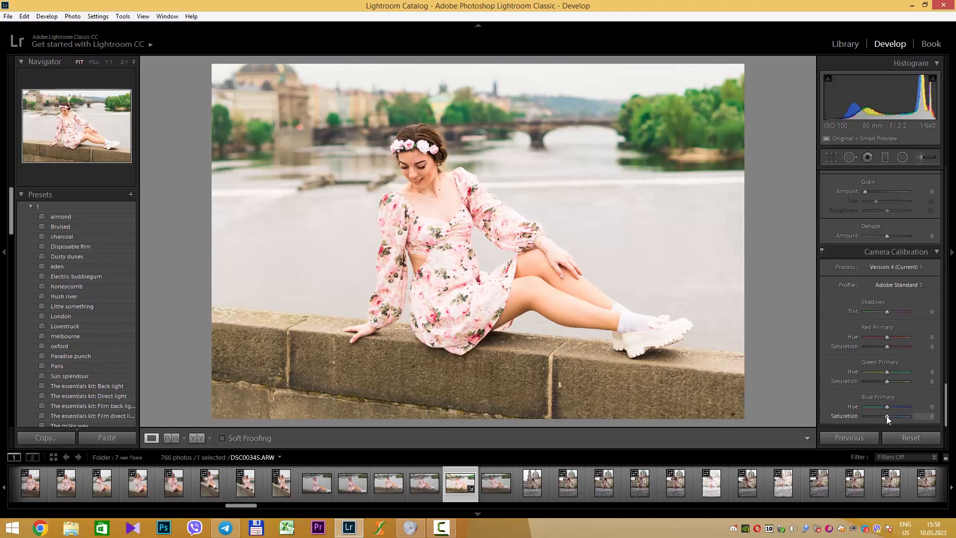
Raise the blue primary saturation to +34 in Camera Calibration and compare the photo with and without the calibration.
left_click_drag(887, 417, 893, 418)
left_click(822, 253)
left_click(822, 252)
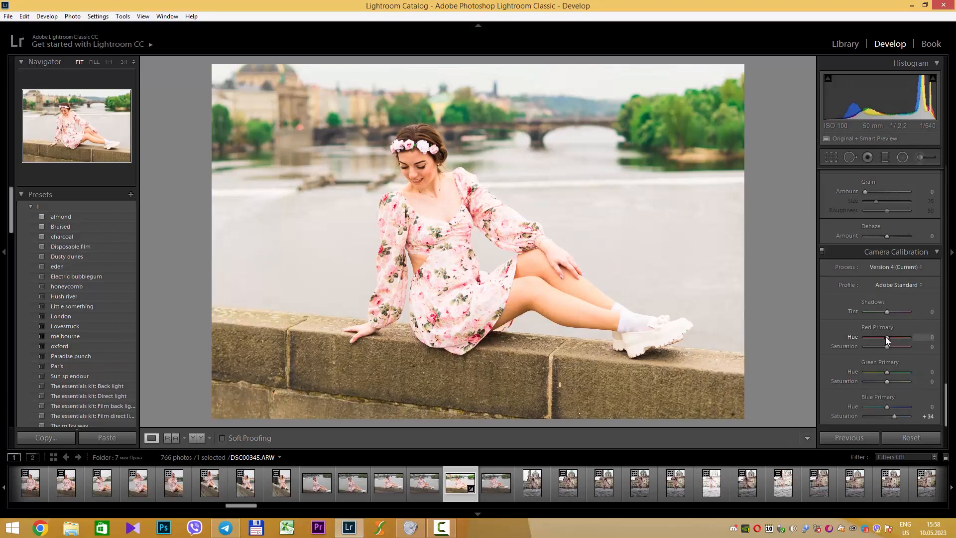
Try a red primary hue of +16 in Camera Calibration, resetting the hue to 0.
mouse_move(885, 336)
left_mouse_down()
mouse_move(866, 339)
mouse_move(907, 341)
mouse_move(891, 342)
left_mouse_up()
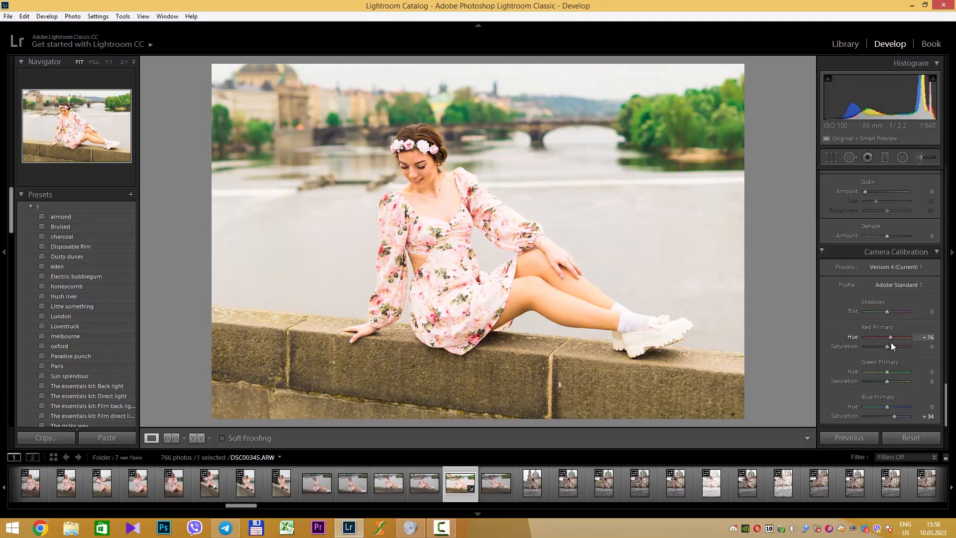
left_click(927, 337)
type("0")
key("Return")
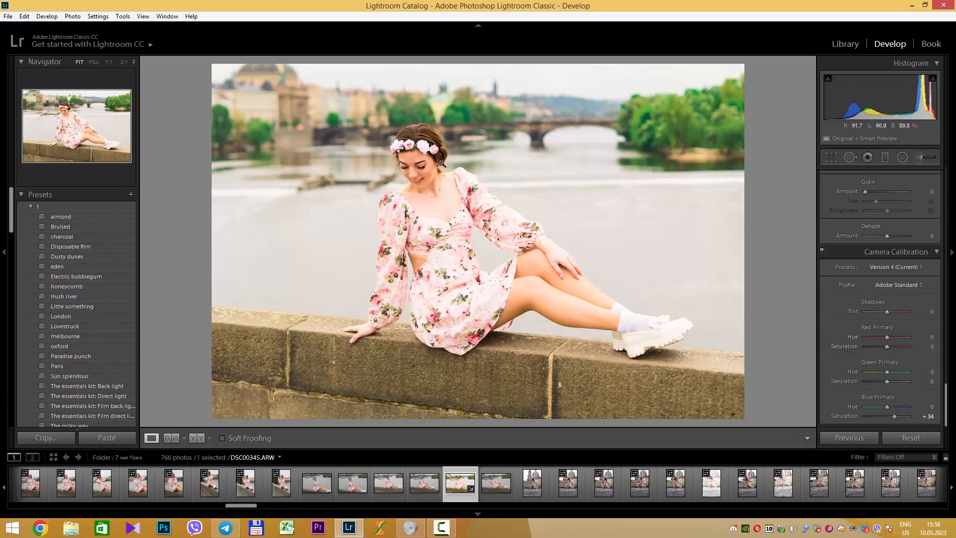
Examine the woman's face at 1:1 and compare the edited photo with the original in side-by-side and split before/after views.
left_click(414, 169)
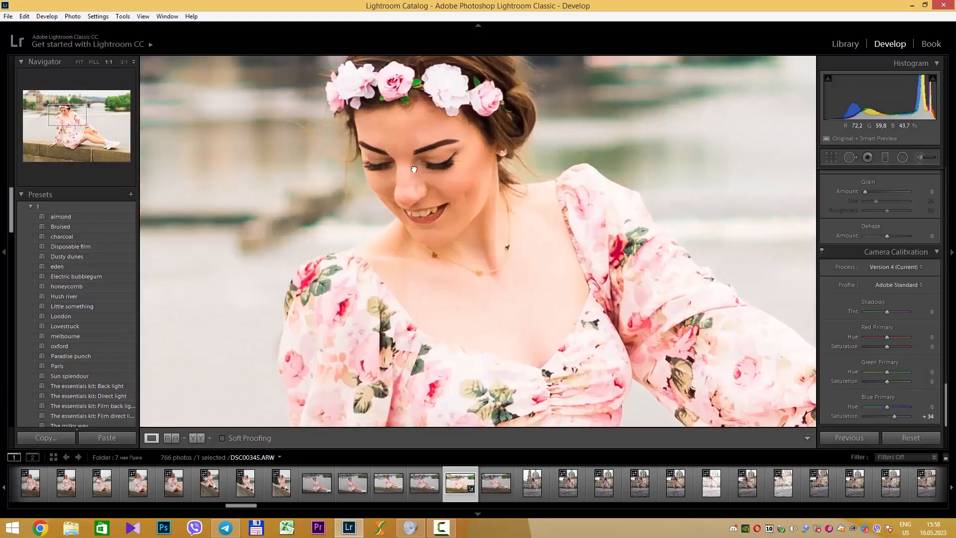
left_click(414, 169)
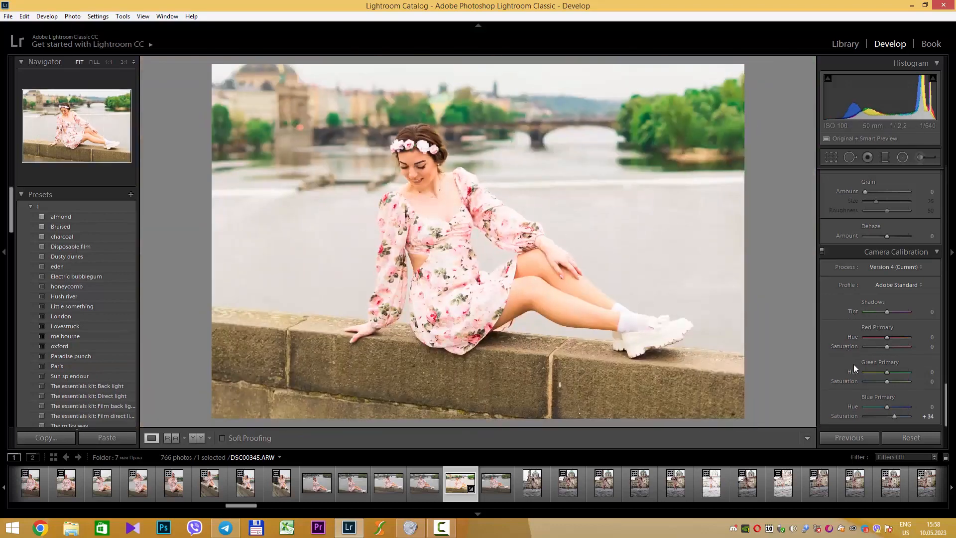
left_click(199, 438)
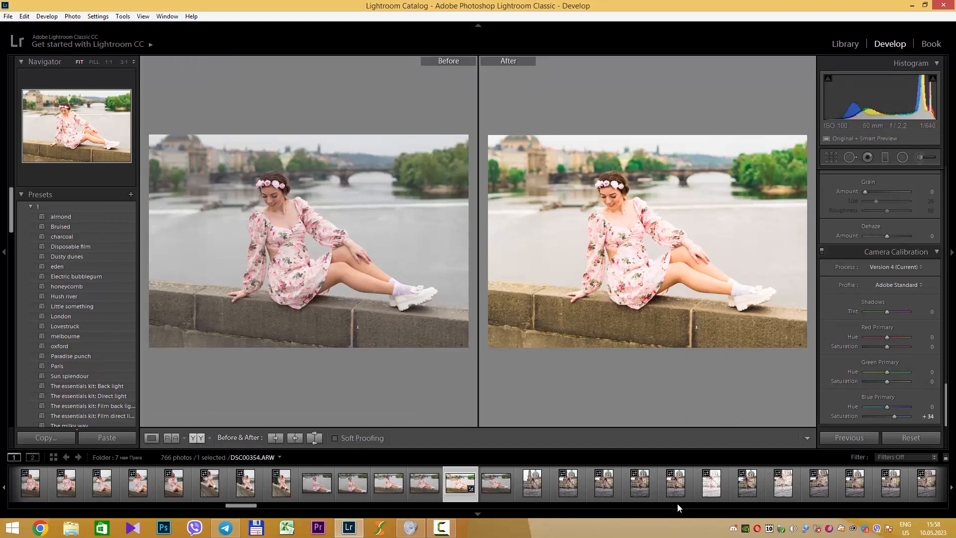
left_click(447, 531)
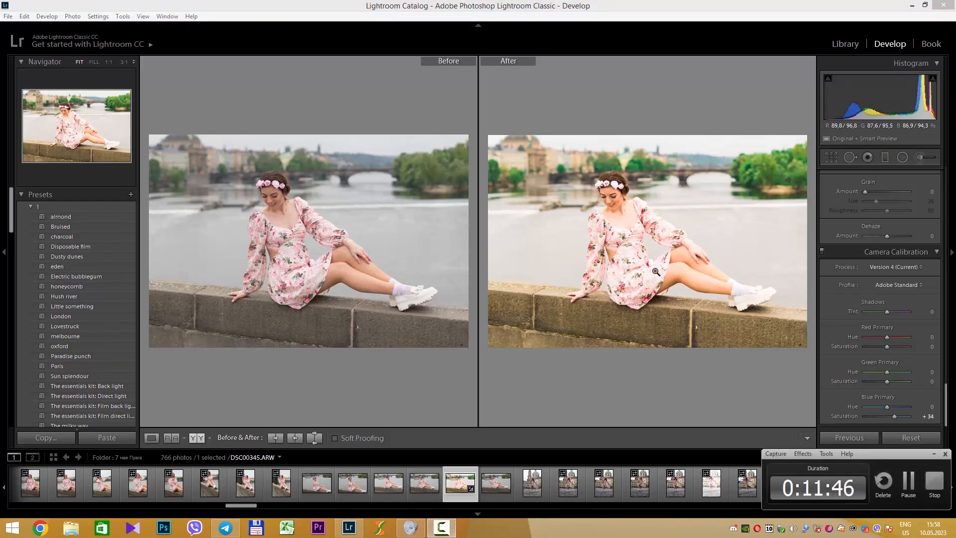
left_click(202, 439)
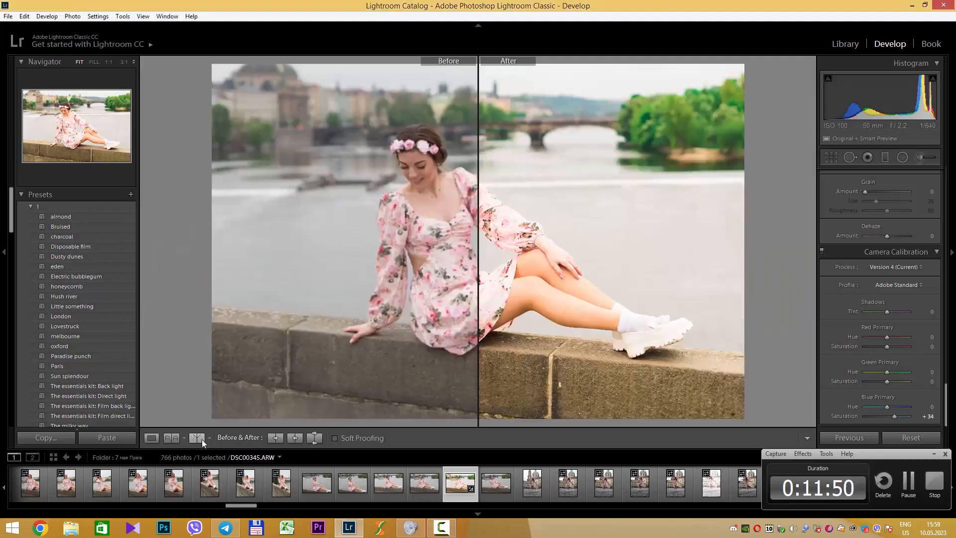
left_click(149, 439)
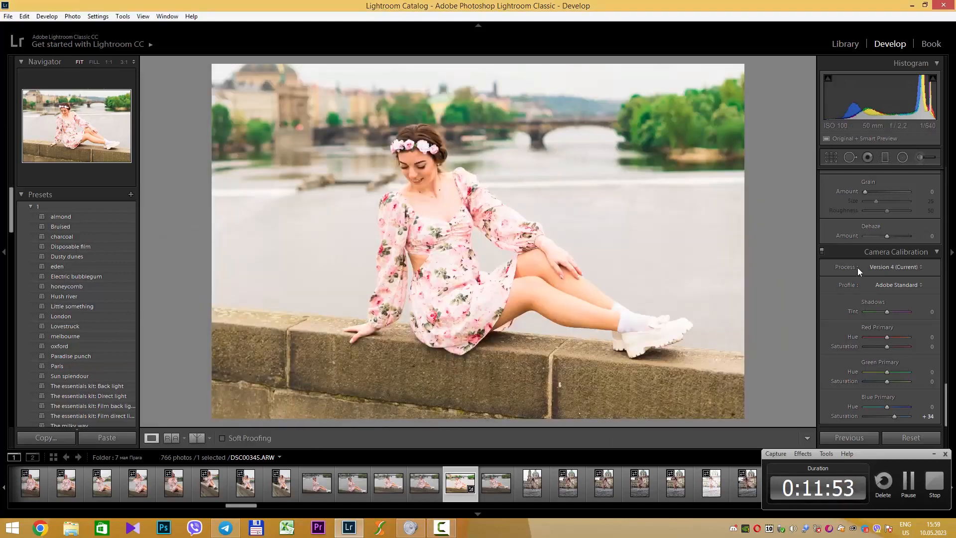
Crop the photo slightly along its left and bottom edges at the original aspect ratio, and compare before and after in split view.
key("r")
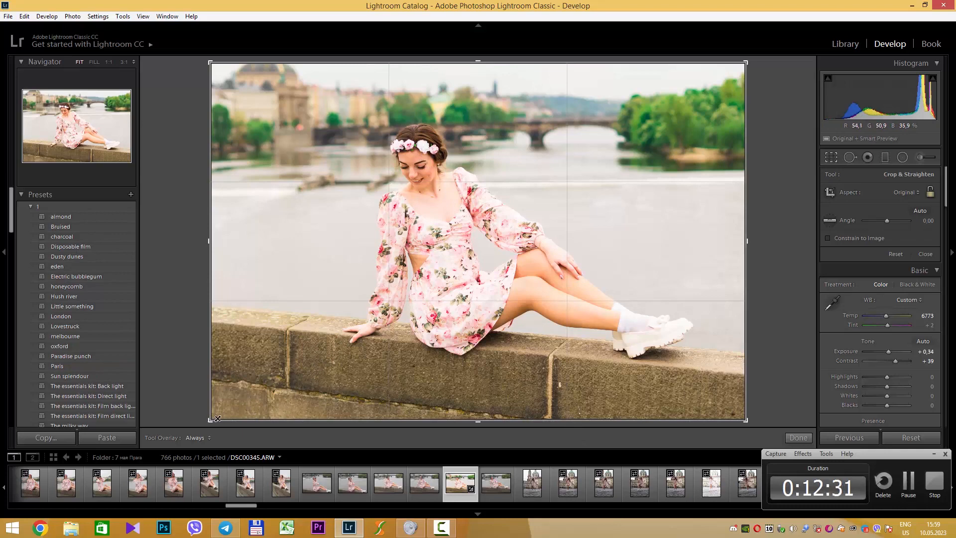
left_click_drag(217, 418, 232, 417)
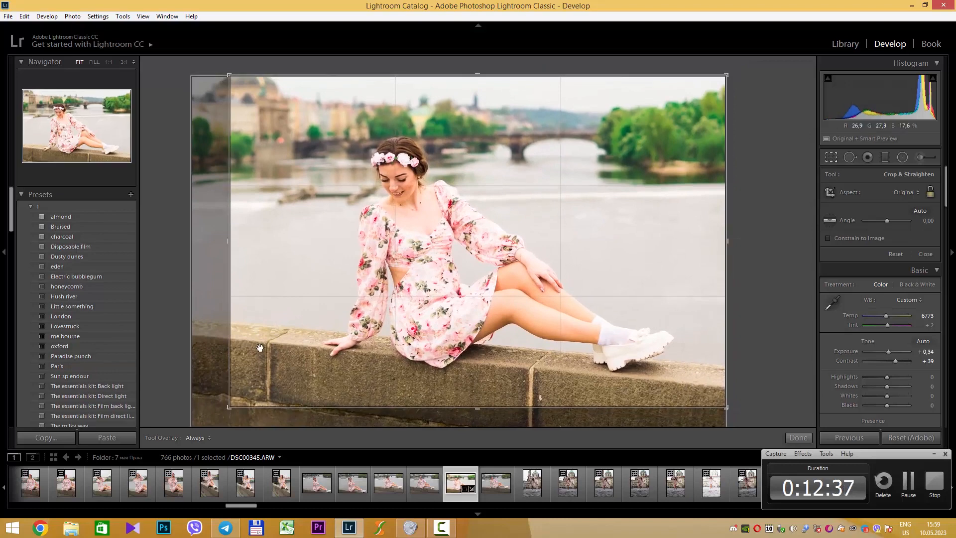
key("Return")
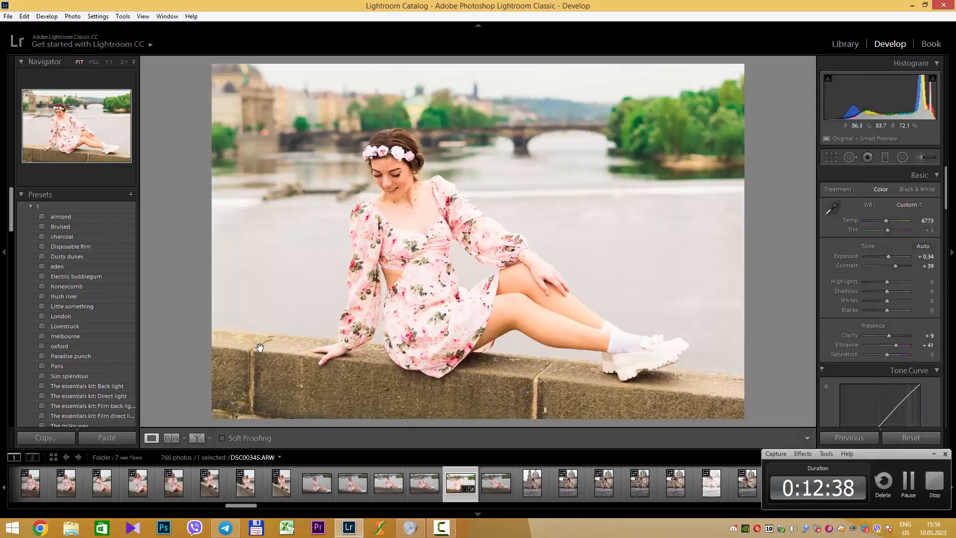
left_click(201, 438)
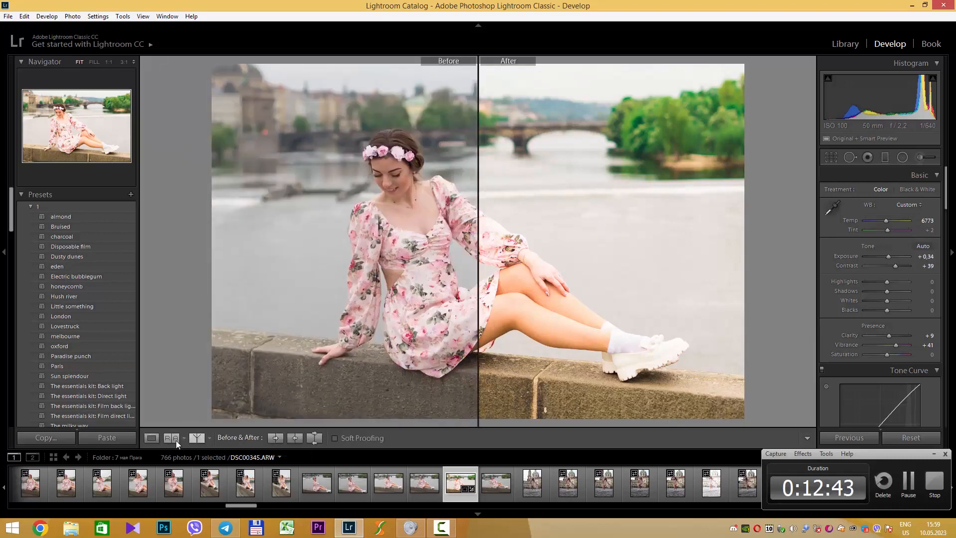
left_click(152, 439)
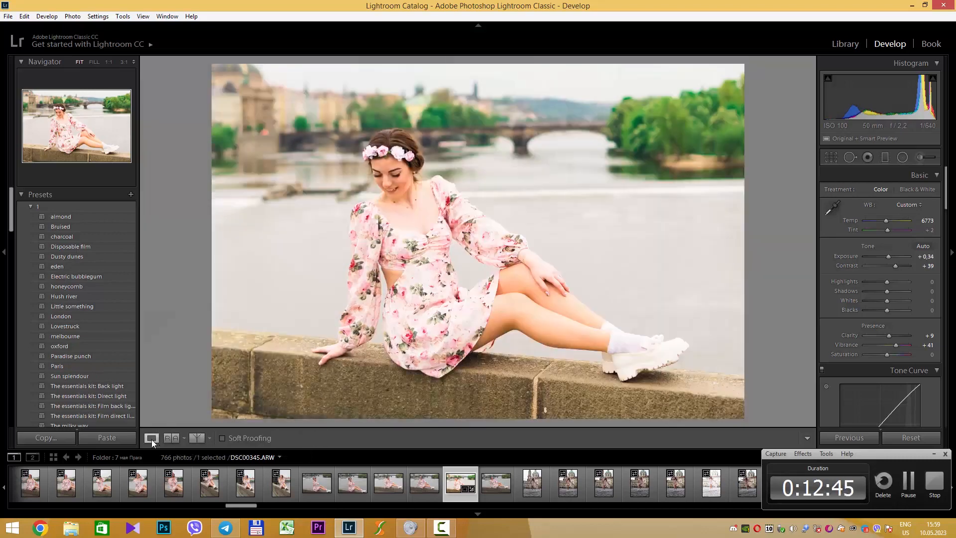